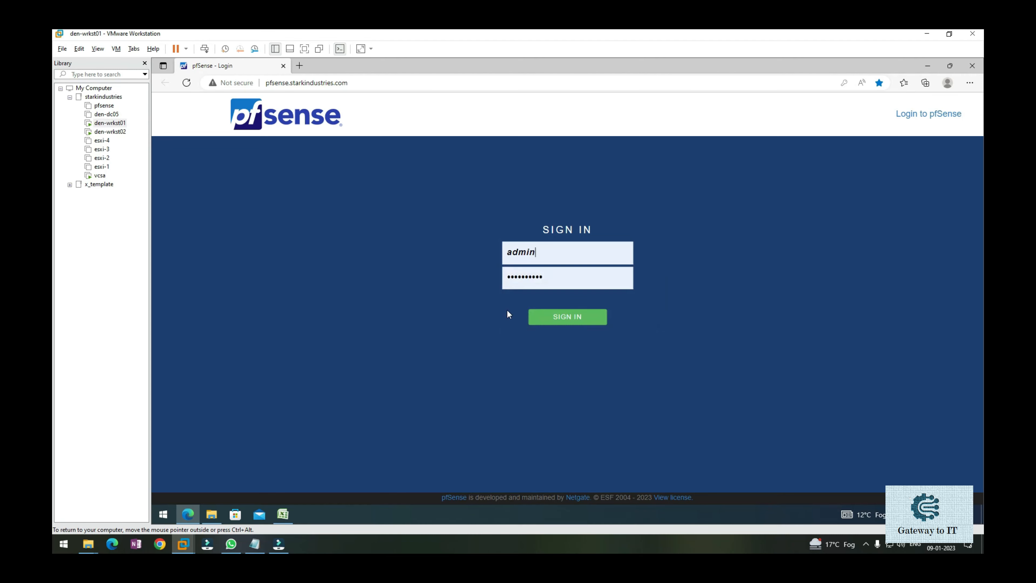
Sign in to pfSense with the prefilled admin credentials and open the interface assignments.
{"action": "left_click", "coordinate": [530, 323]}
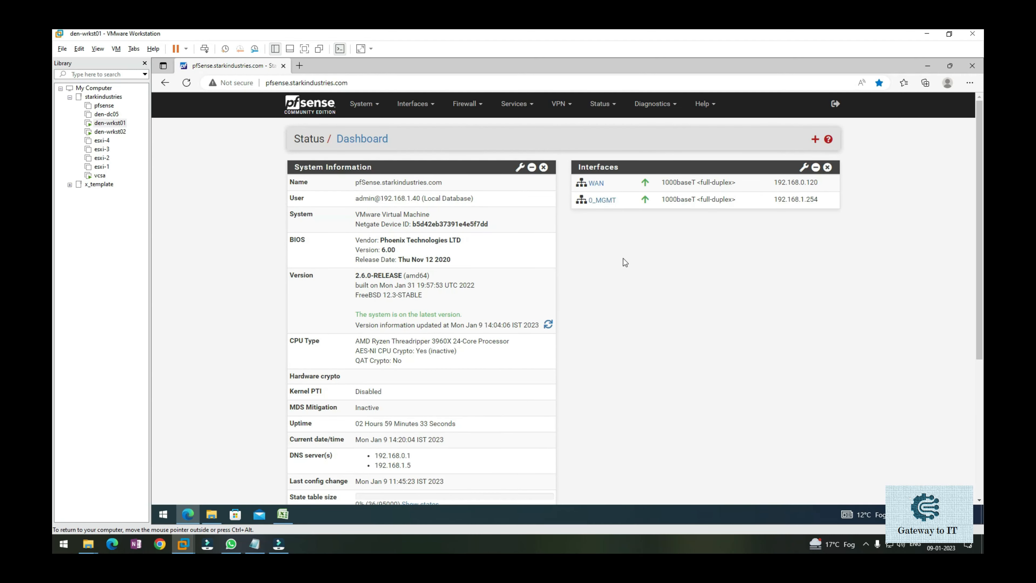
{"action": "left_click", "coordinate": [414, 104]}
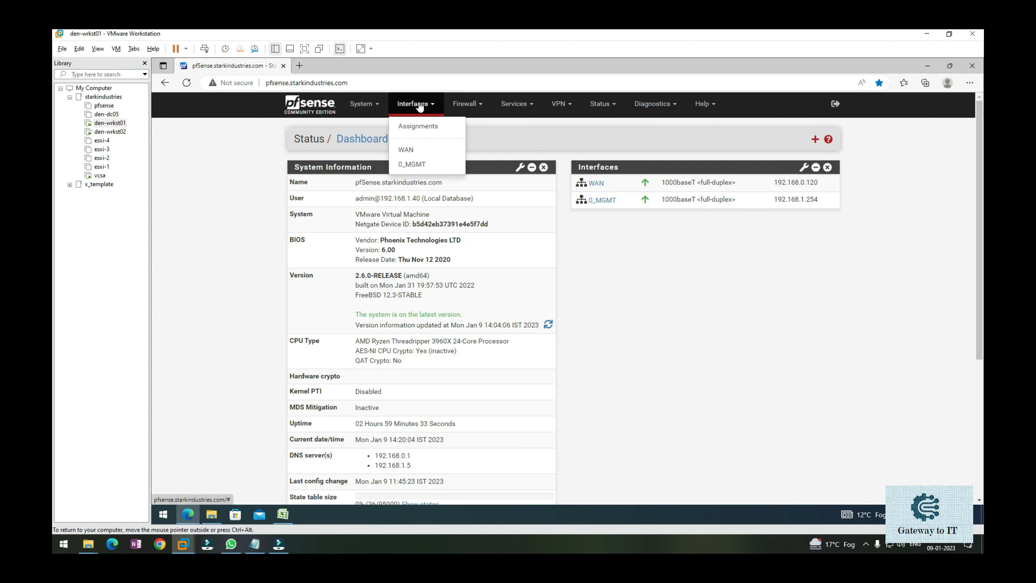
{"action": "left_click", "coordinate": [420, 125]}
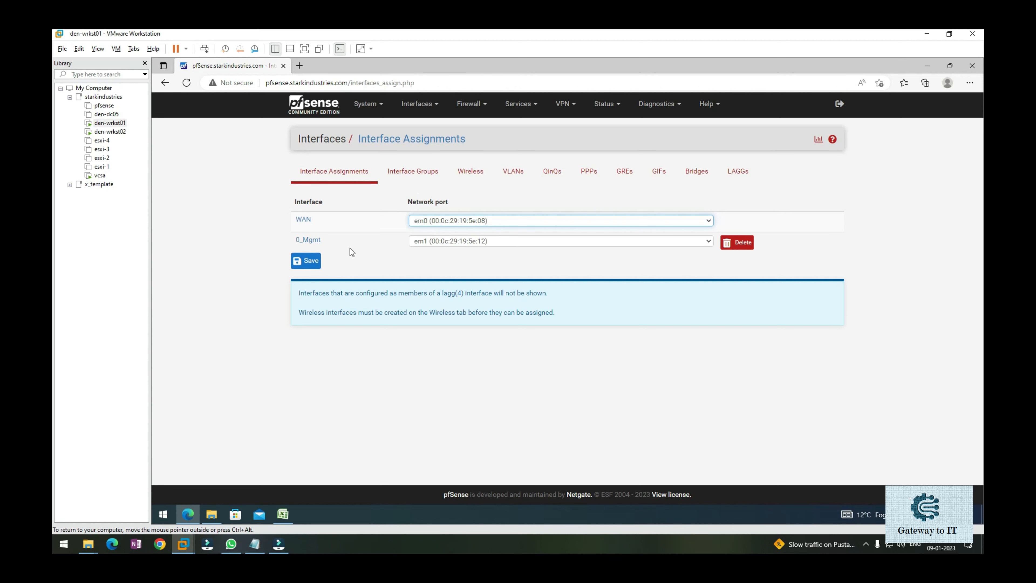
Halt the pfSense system from its diagnostics and confirm the power-off.
{"action": "left_click", "coordinate": [666, 106]}
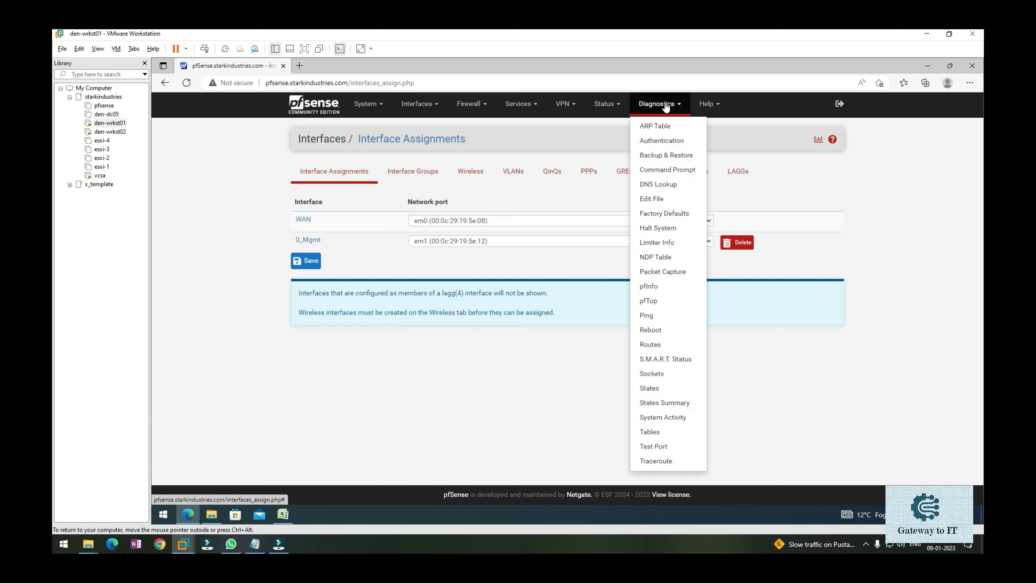
{"action": "left_click", "coordinate": [649, 229]}
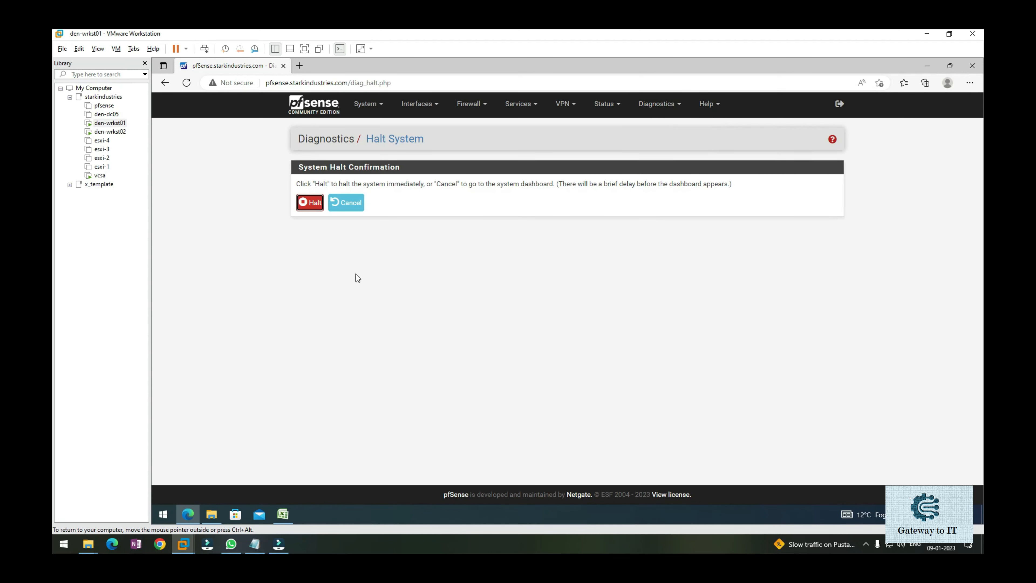
{"action": "left_click", "coordinate": [306, 202]}
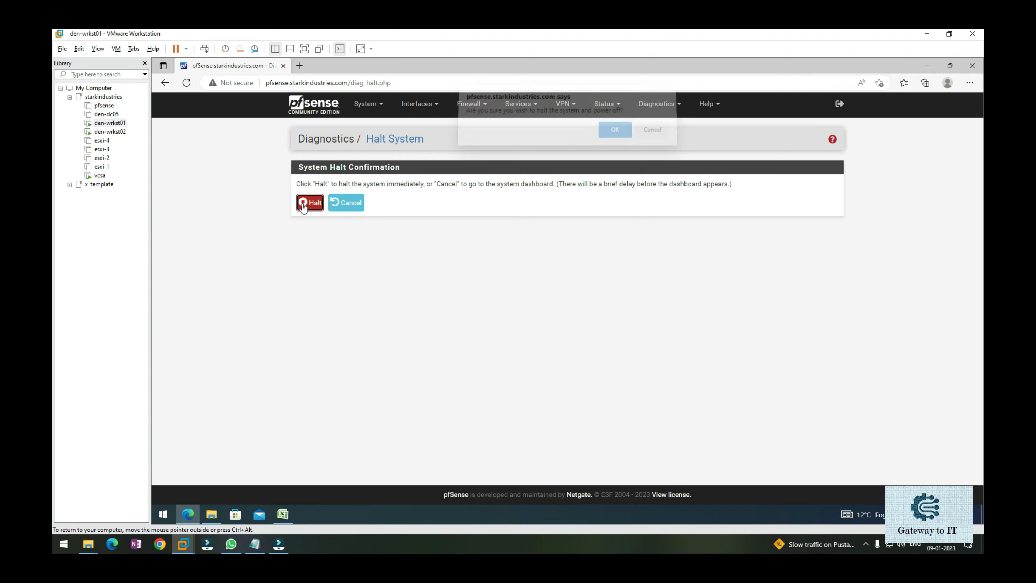
{"action": "left_click", "coordinate": [608, 135]}
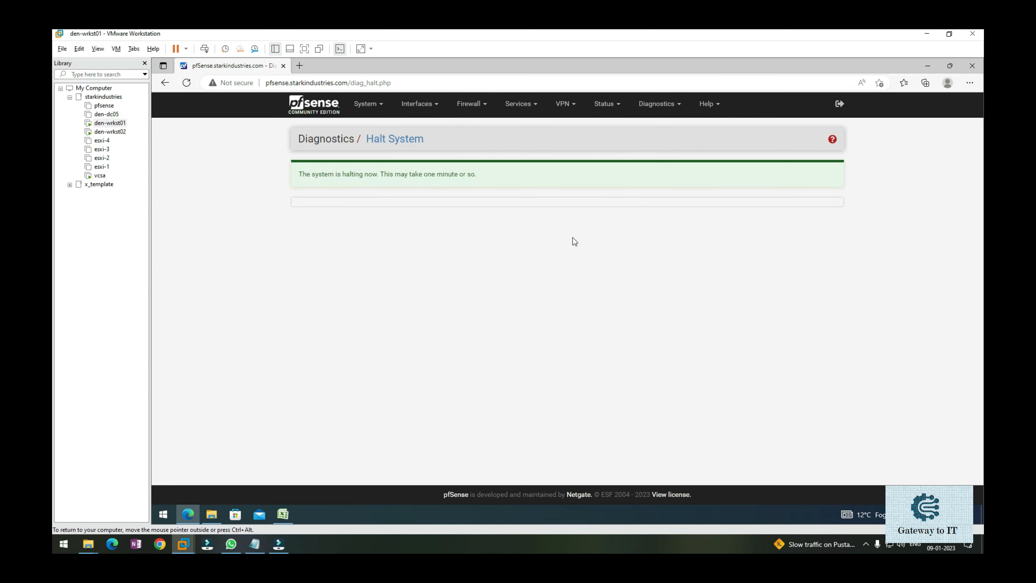
Open the hardware settings of the pfsense virtual machine and add a third network adapter.
{"action": "left_click", "coordinate": [105, 106]}
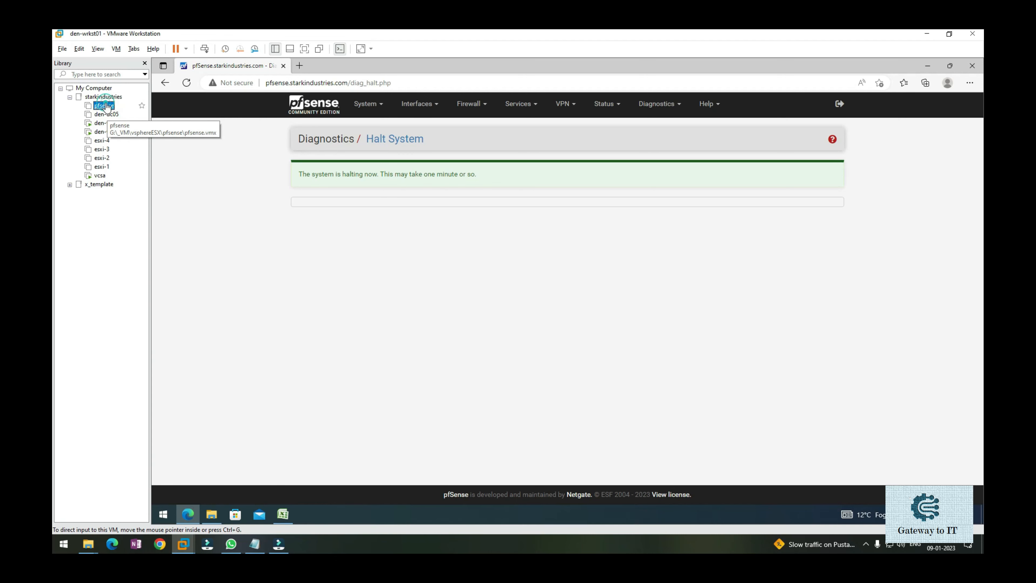
{"action": "double_click", "coordinate": [105, 106]}
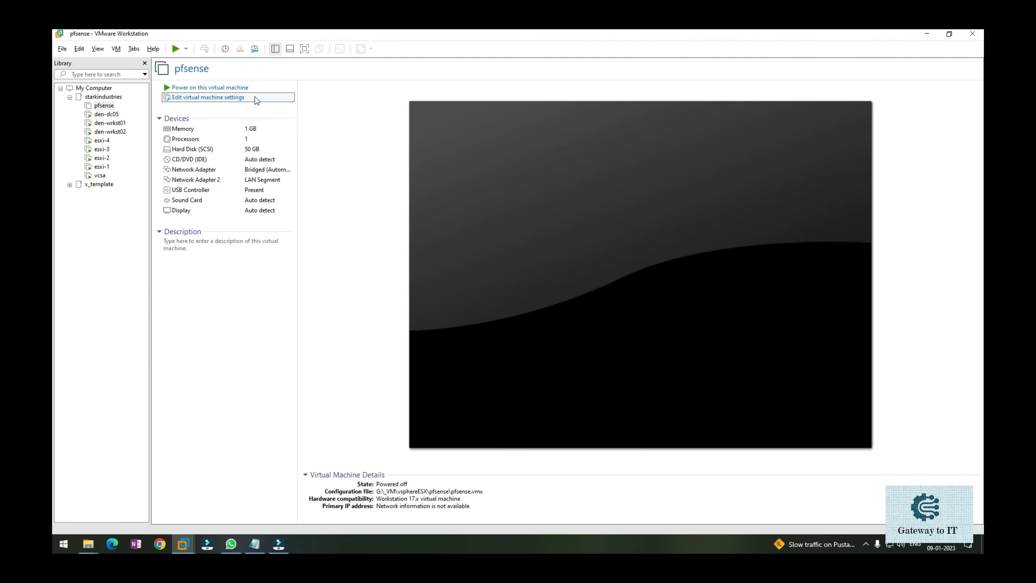
{"action": "left_click", "coordinate": [255, 98]}
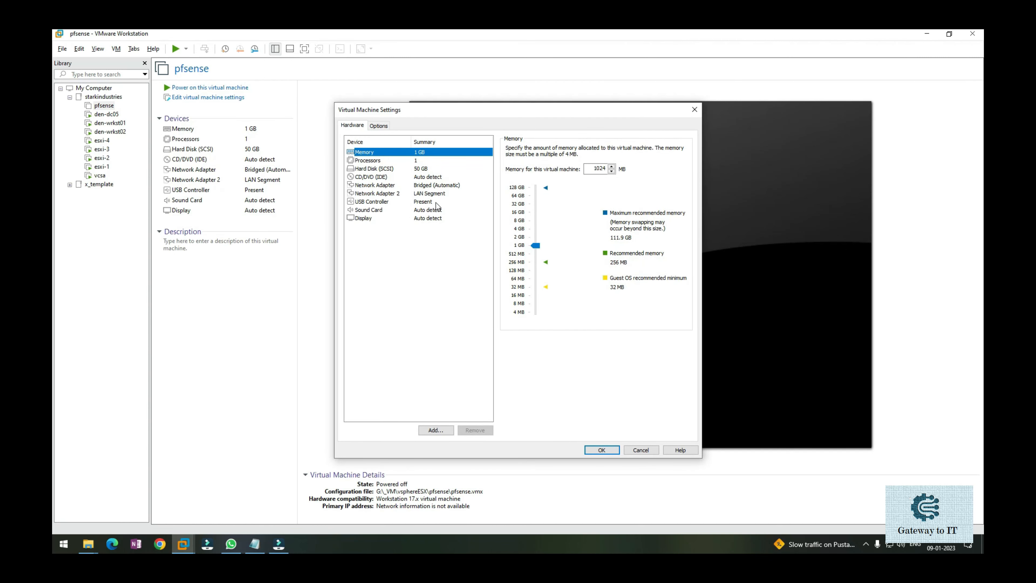
{"action": "left_click", "coordinate": [439, 196]}
{"action": "left_click", "coordinate": [439, 430]}
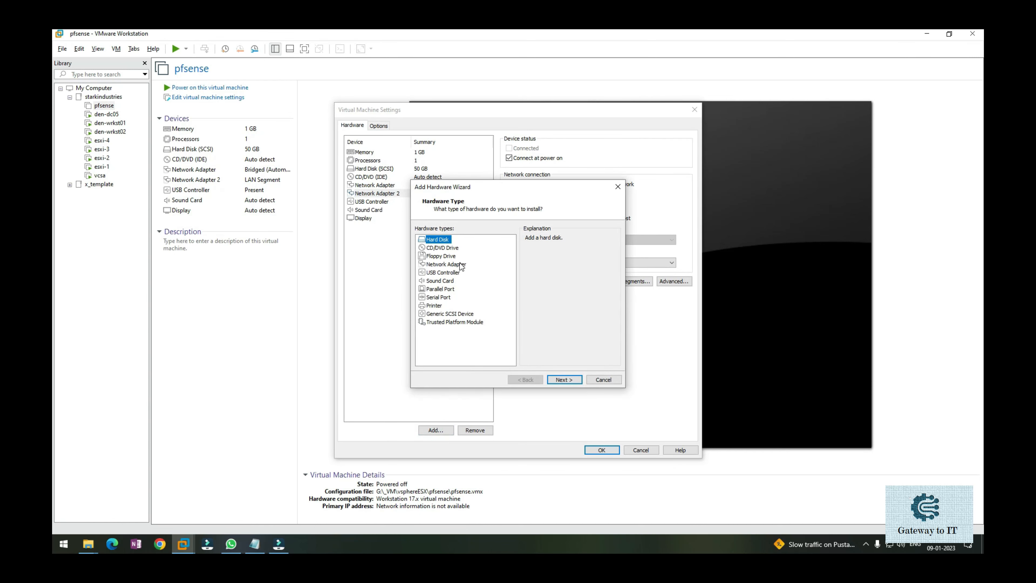
{"action": "left_click", "coordinate": [460, 264]}
{"action": "left_click", "coordinate": [564, 379]}
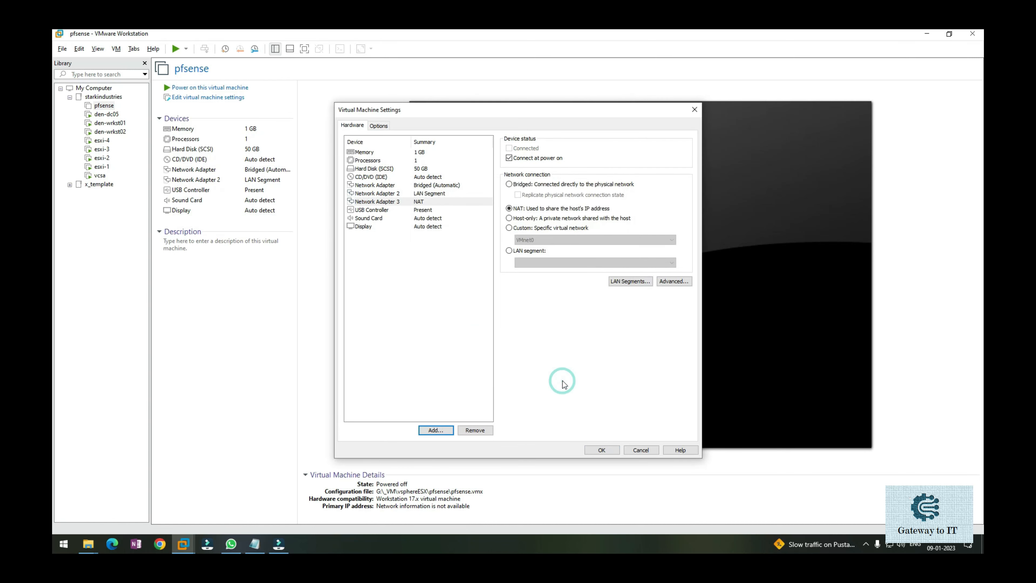
Connect Network Adapter 3 to the LAN segment 1_Strg_10.1.1.x and save the virtual machine settings.
{"action": "left_click", "coordinate": [541, 252]}
{"action": "left_click", "coordinate": [548, 262]}
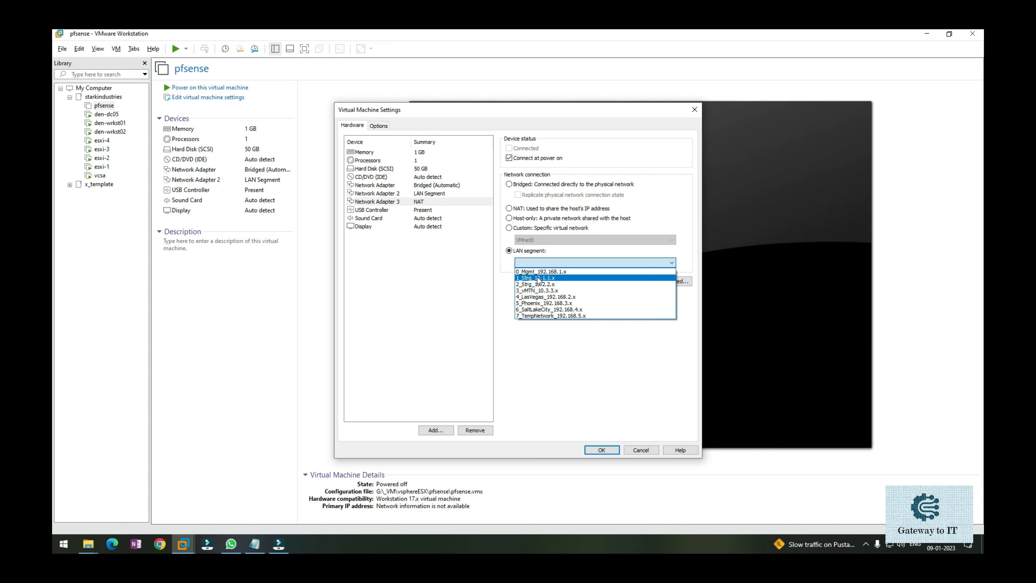
{"action": "left_click", "coordinate": [552, 278]}
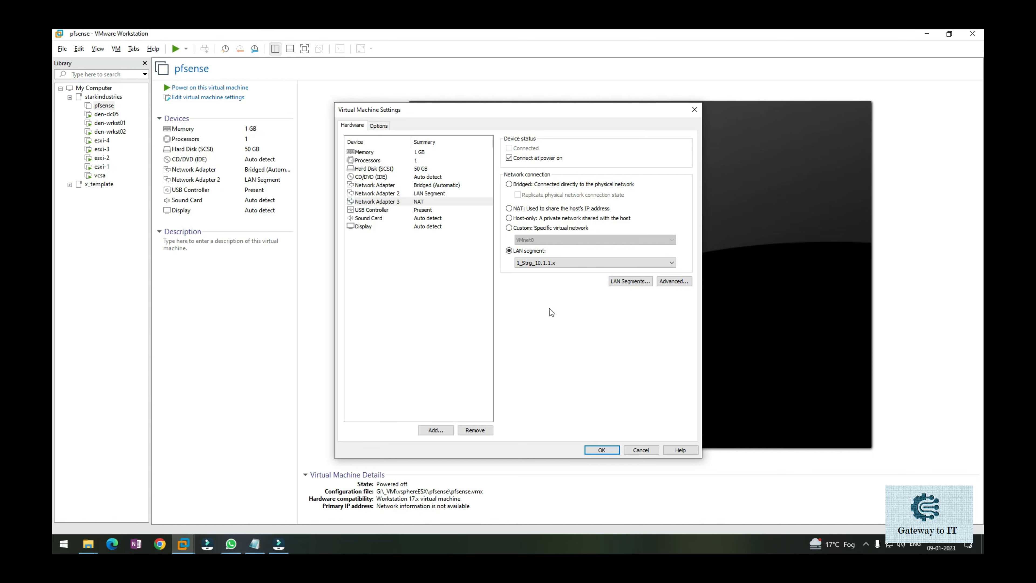
{"action": "left_click", "coordinate": [601, 450]}
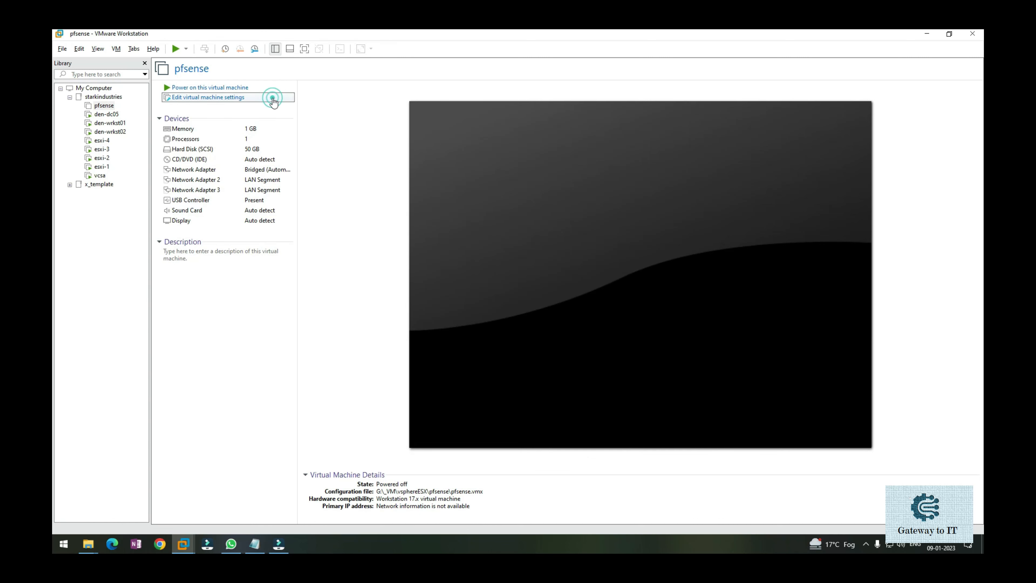
Add a fourth network adapter to the pfsense virtual machine and connect it to the LAN segment 2_Strg_10.2.2.x.
{"action": "left_click", "coordinate": [272, 97]}
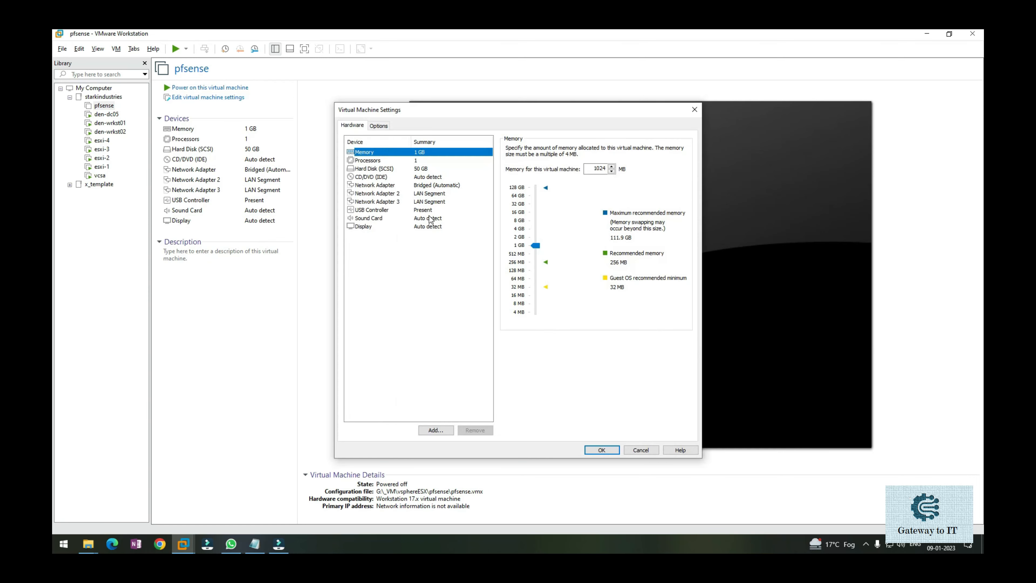
{"action": "left_click", "coordinate": [435, 201]}
{"action": "left_click", "coordinate": [435, 430]}
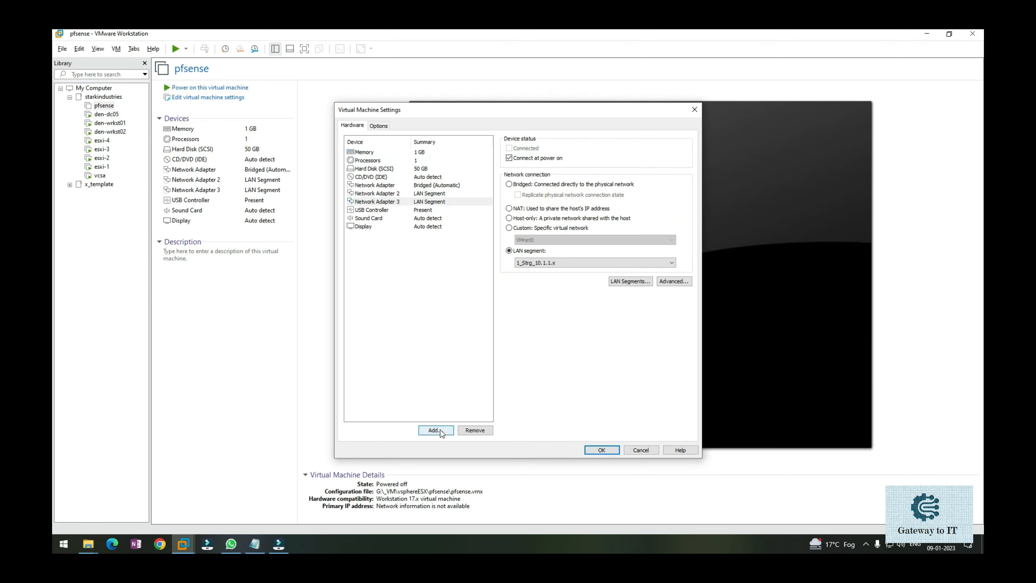
{"action": "left_click", "coordinate": [467, 265]}
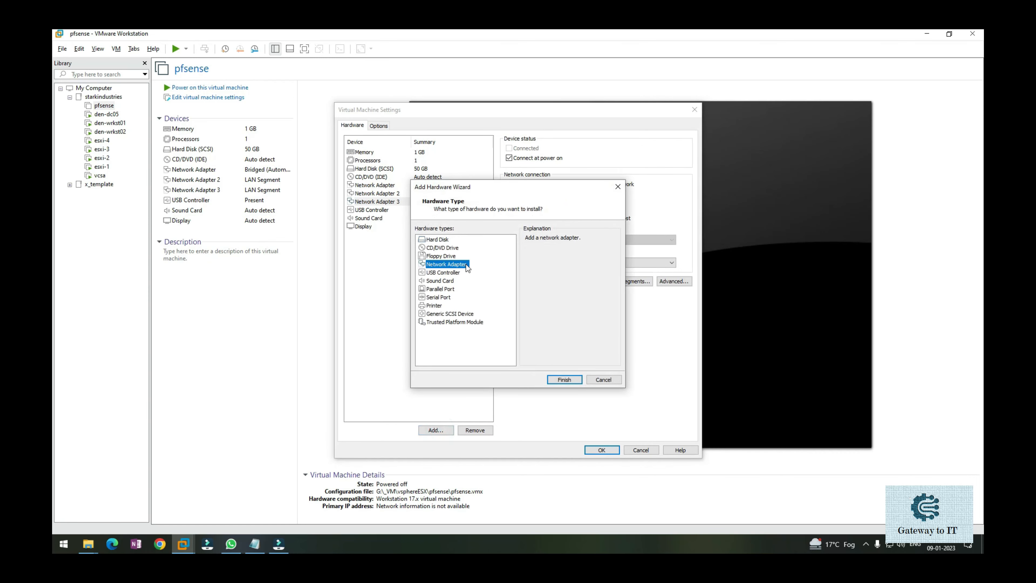
{"action": "left_click", "coordinate": [564, 379]}
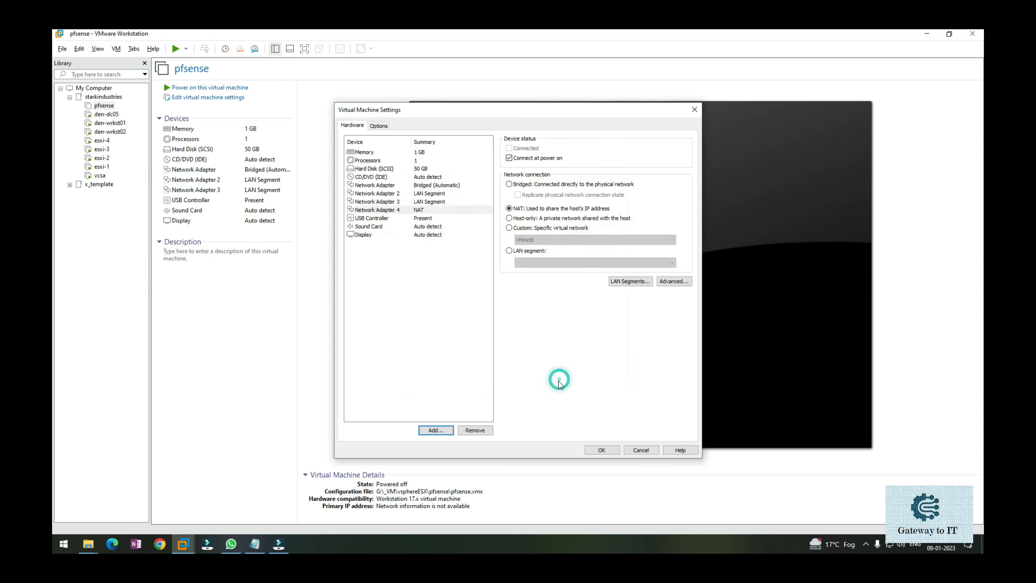
{"action": "left_click", "coordinate": [529, 250]}
{"action": "left_click", "coordinate": [534, 263]}
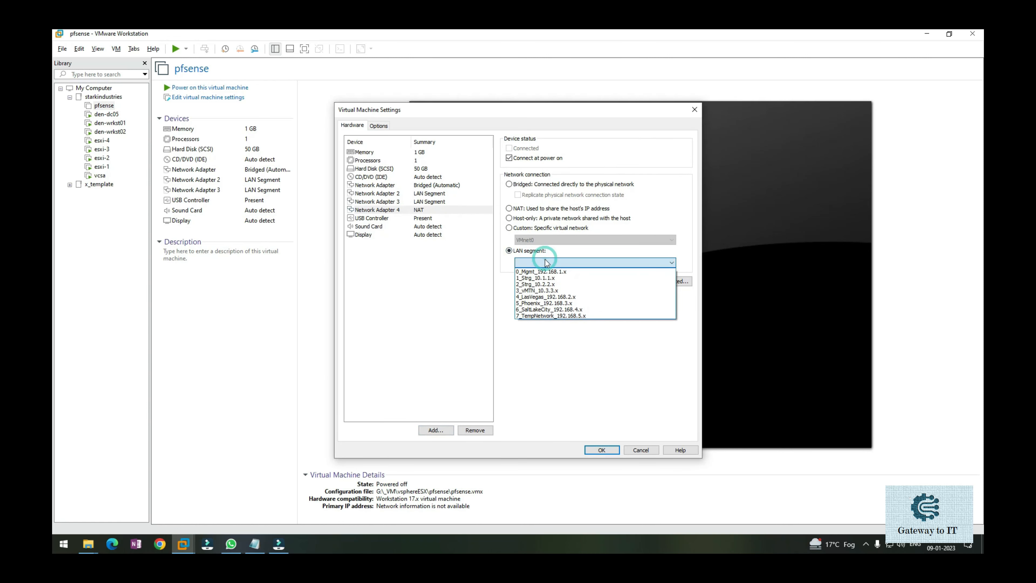
{"action": "left_click", "coordinate": [560, 285]}
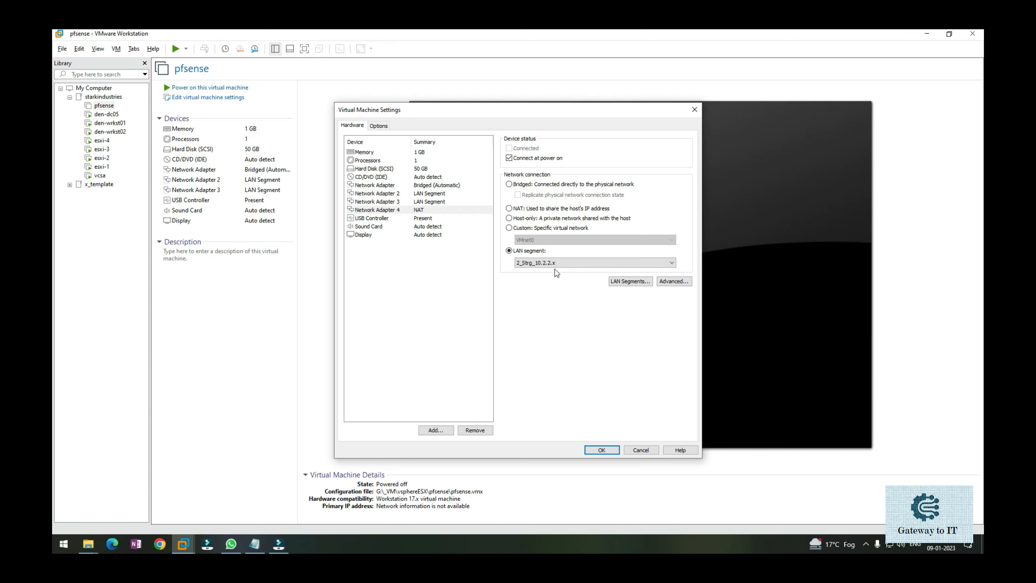
Review the network connection of each of the four adapters and save the virtual machine settings.
{"action": "left_click", "coordinate": [445, 203]}
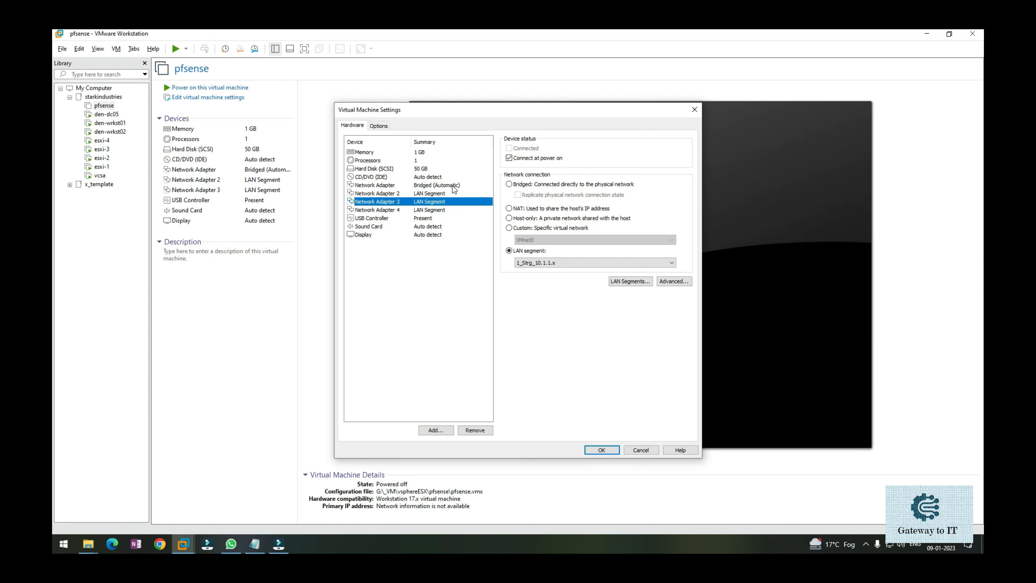
{"action": "left_click", "coordinate": [452, 185]}
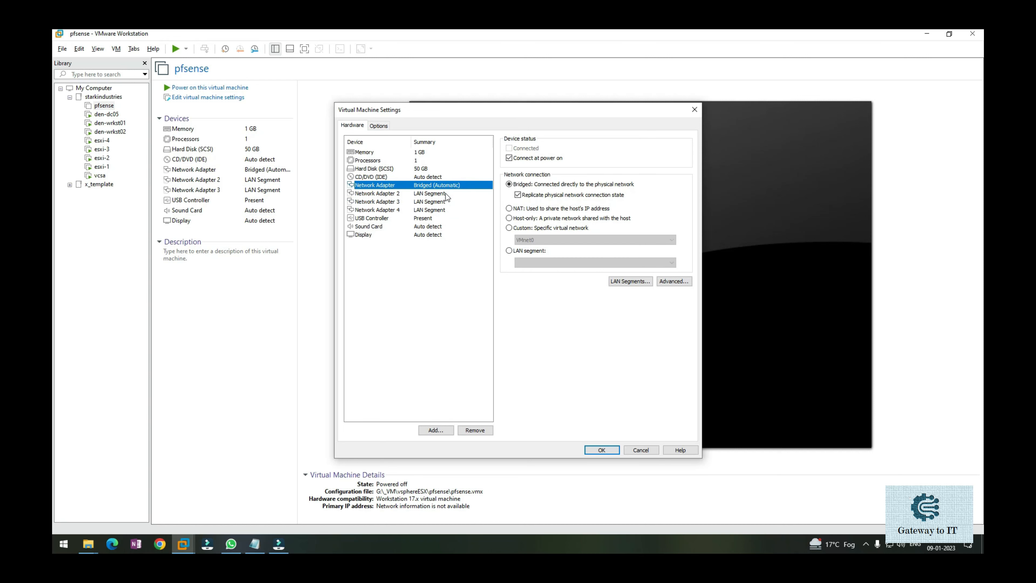
{"action": "left_click", "coordinate": [447, 194]}
{"action": "left_click", "coordinate": [446, 204]}
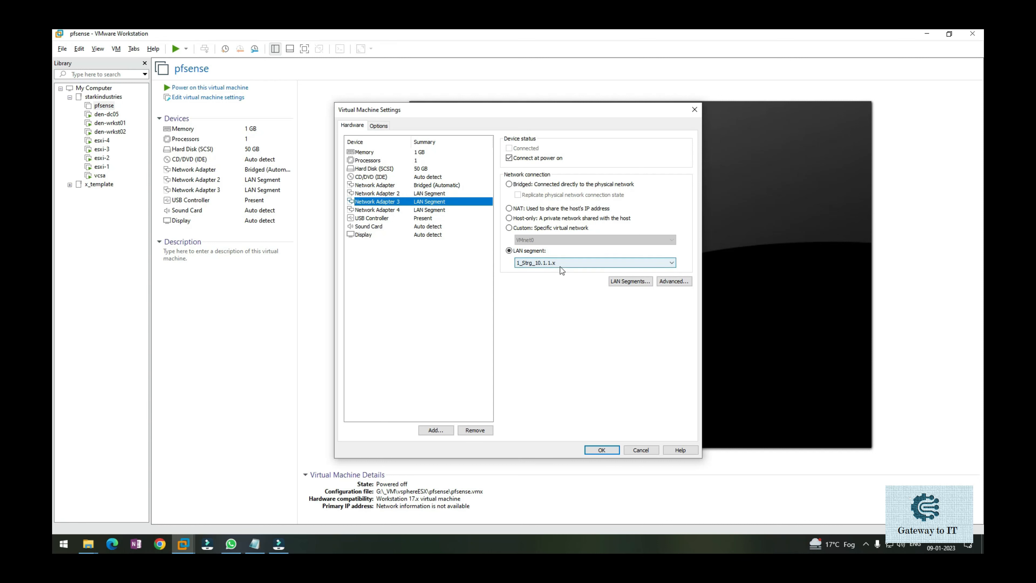
{"action": "left_click", "coordinate": [449, 210]}
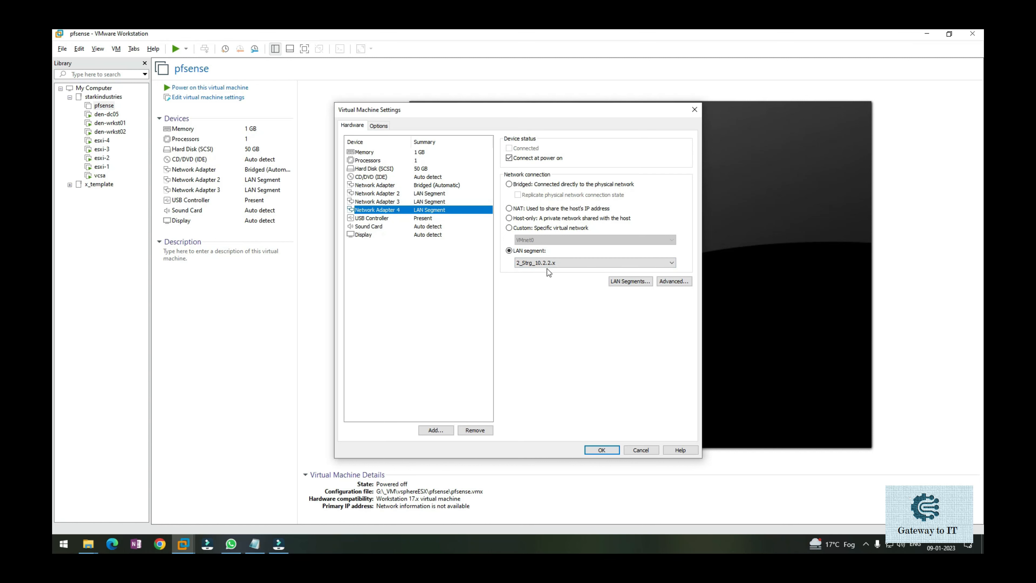
{"action": "left_click", "coordinate": [601, 449]}
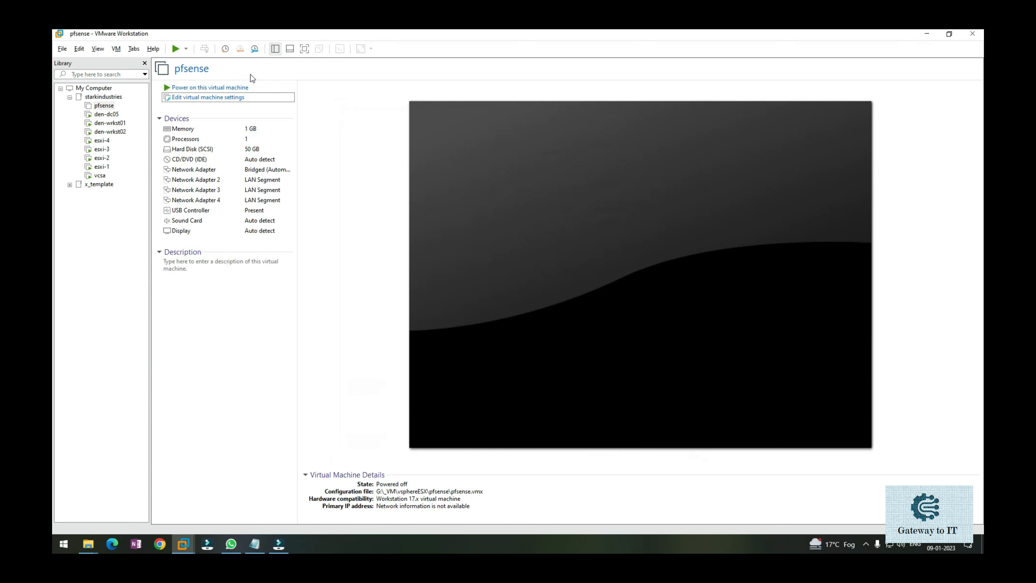
Power on the pfsense virtual machine, then reload the pfSense web page on den-wrkst01.
{"action": "left_click", "coordinate": [240, 88]}
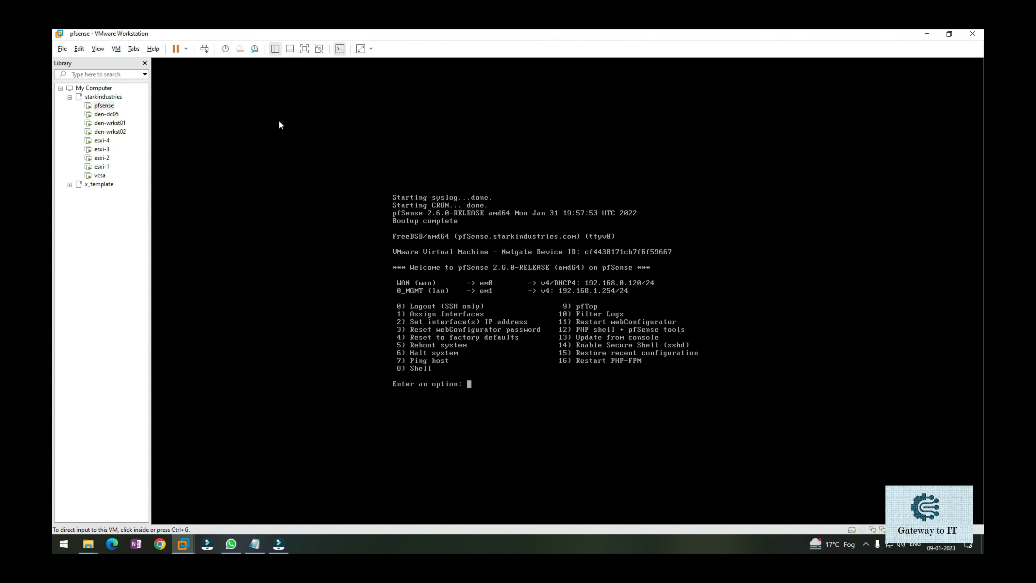
{"action": "left_click", "coordinate": [118, 124]}
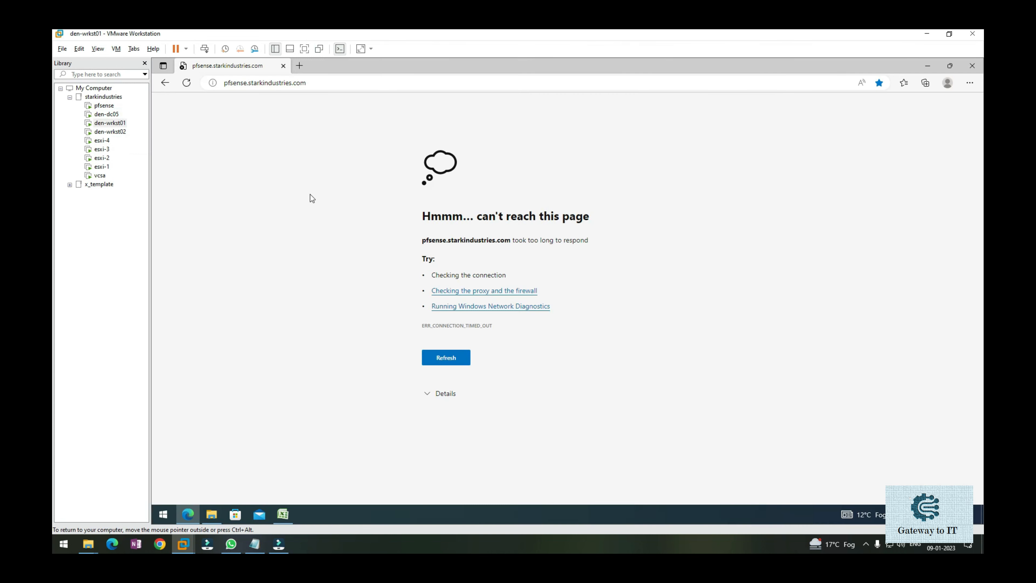
{"action": "left_click", "coordinate": [186, 83]}
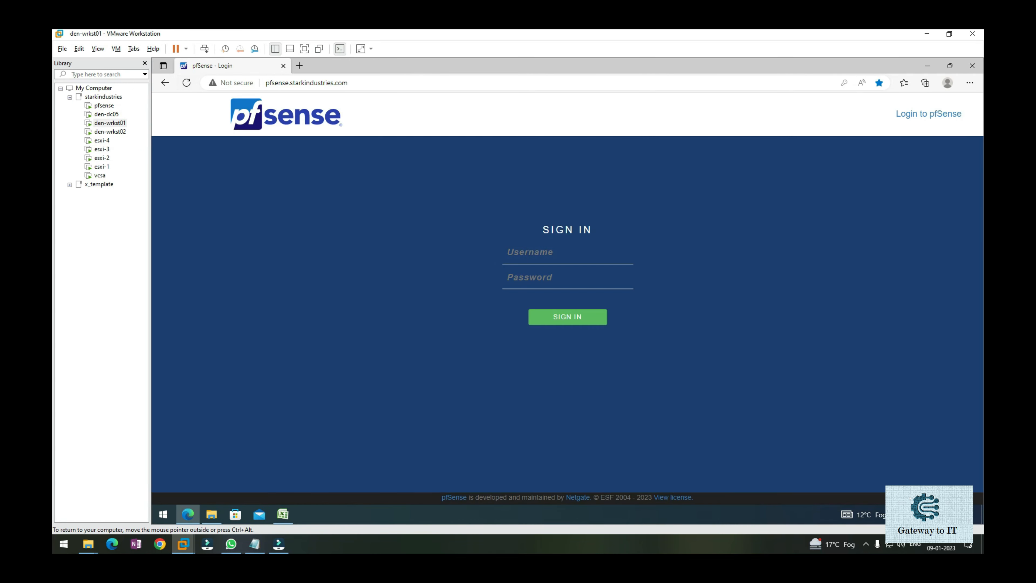
Sign in to pfSense as admin, filling in the saved account password.
{"action": "left_click", "coordinate": [526, 252]}
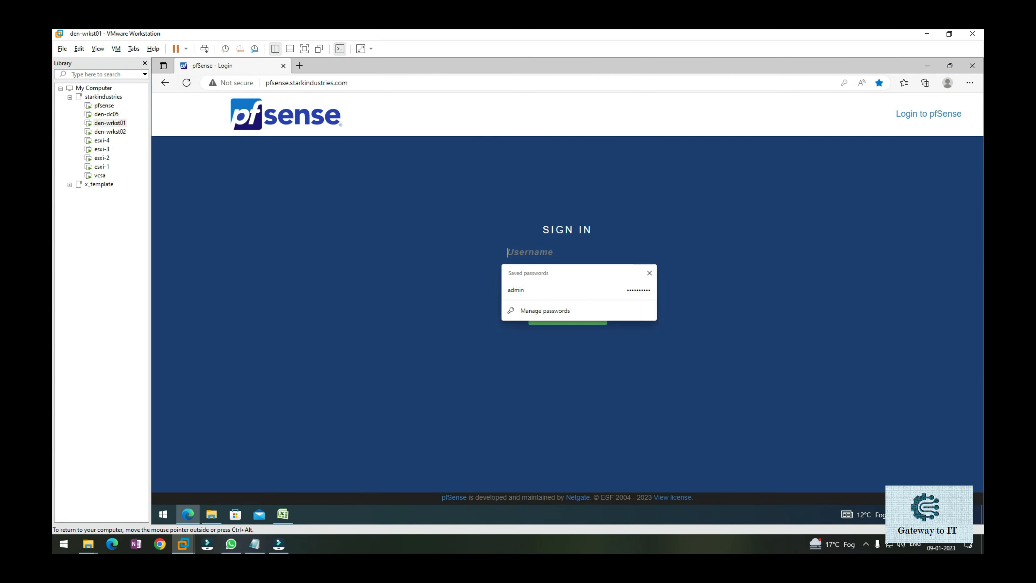
{"action": "left_click", "coordinate": [520, 294]}
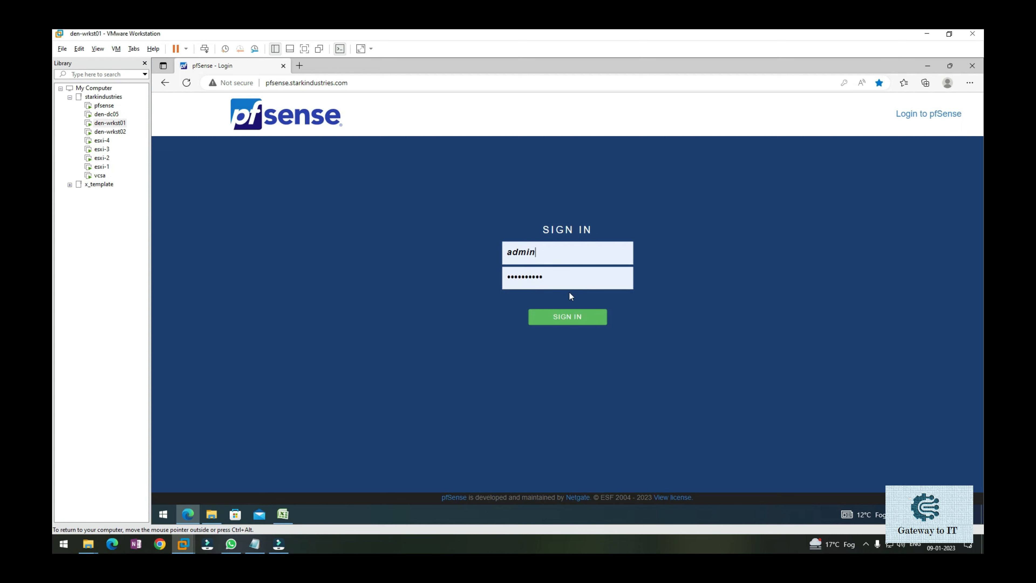
{"action": "left_click", "coordinate": [587, 317]}
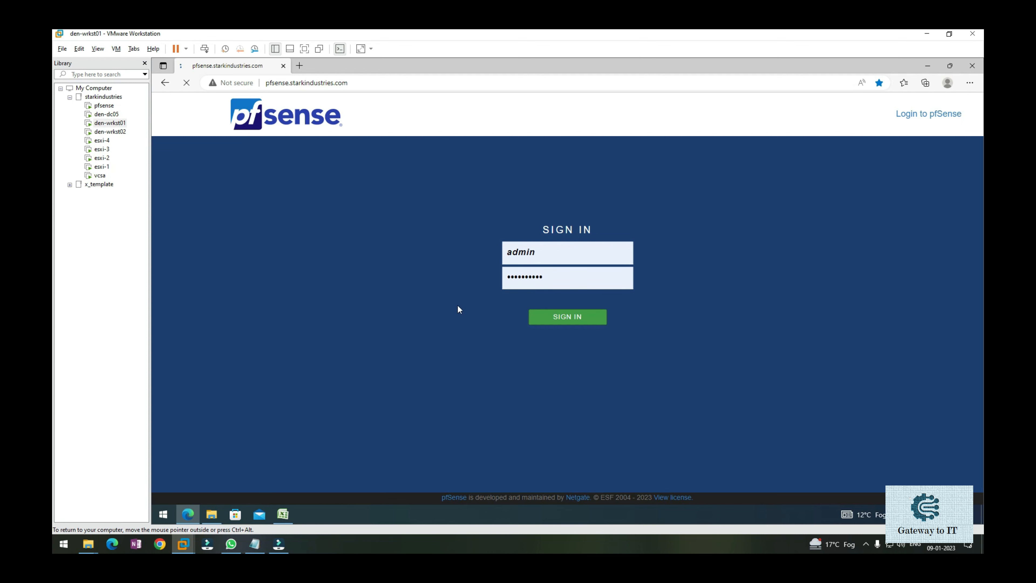
Add the available network port em2 as a new interface in the interface assignments.
{"action": "left_click", "coordinate": [430, 107]}
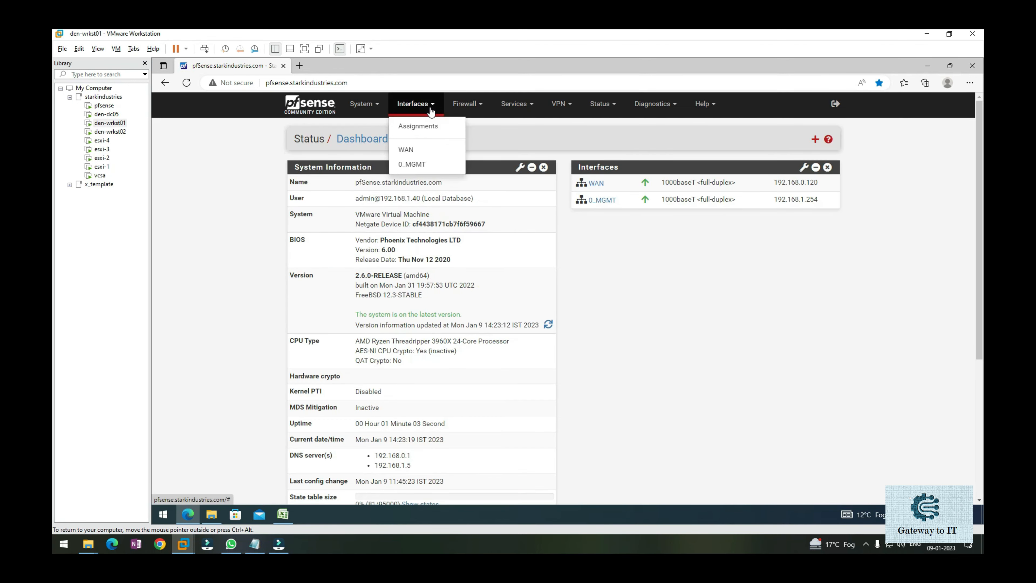
{"action": "left_click", "coordinate": [429, 123]}
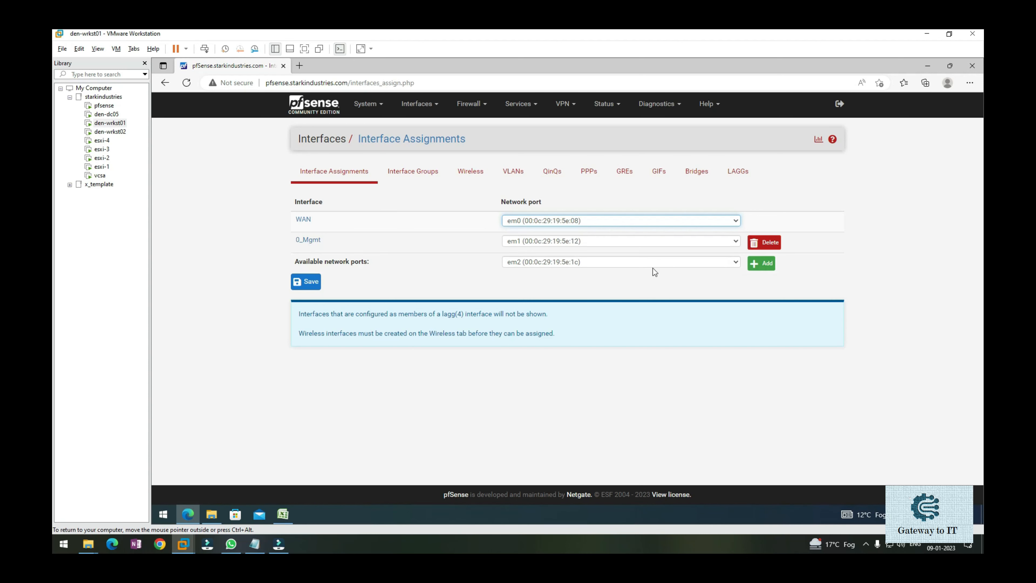
{"action": "left_click", "coordinate": [761, 264]}
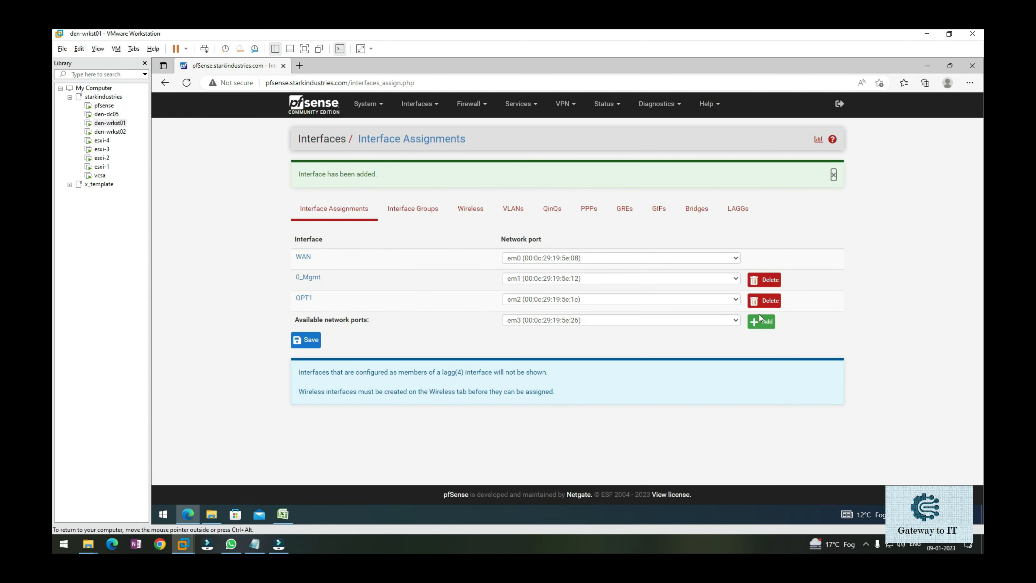
Add the available network port em3 as a new interface and save the interface assignments.
{"action": "left_click", "coordinate": [762, 323]}
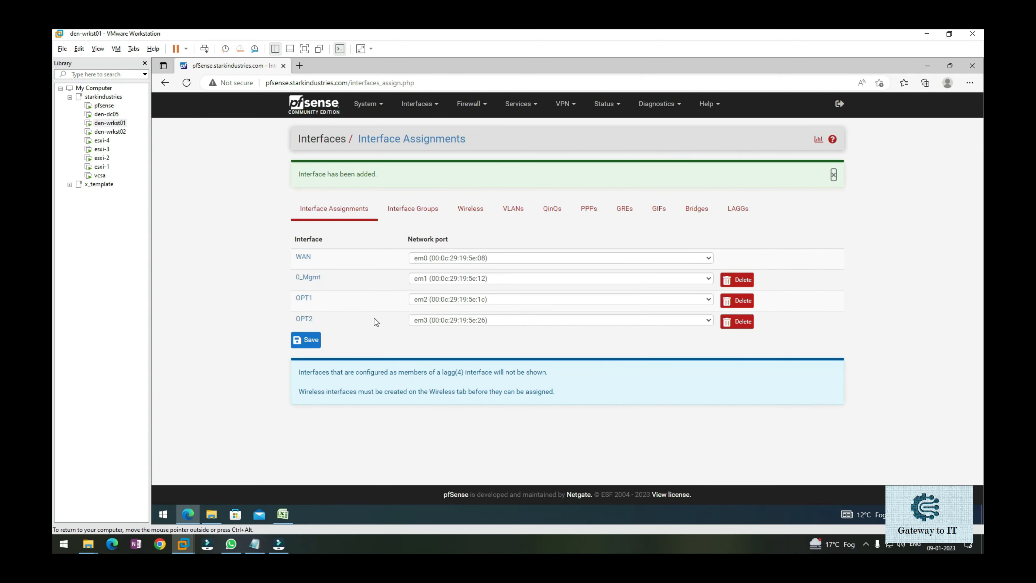
{"action": "left_click", "coordinate": [315, 349]}
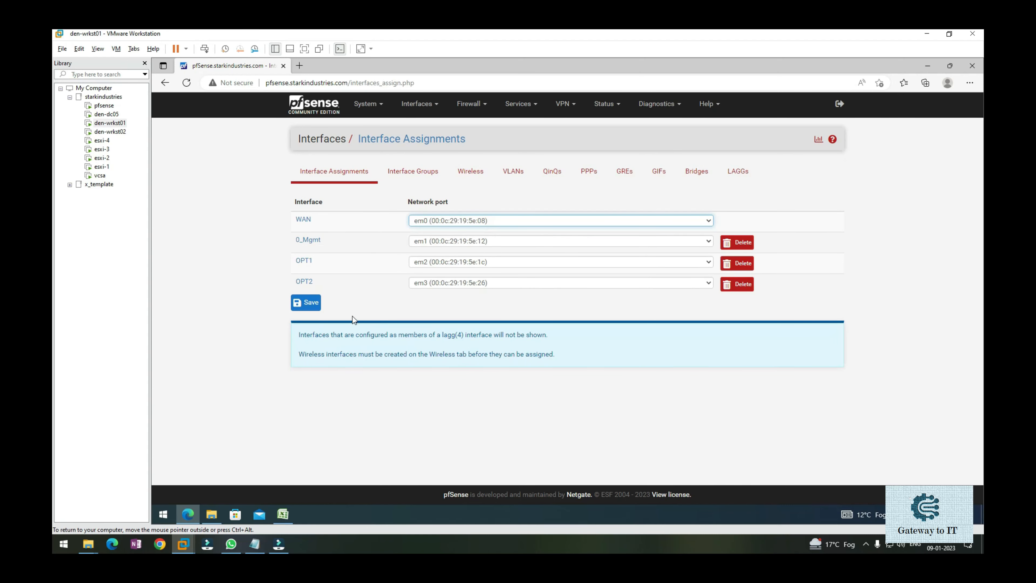
Set the OPT1 (em2) interface's description to 1_Strg and its IPv4 configuration type to Static IPv4.
{"action": "left_click", "coordinate": [304, 261]}
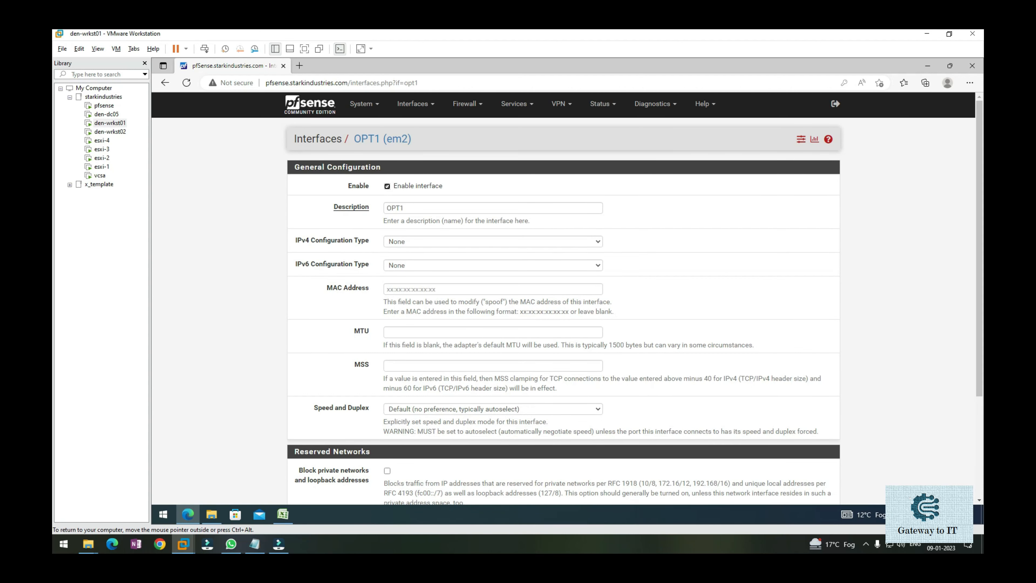
{"action": "left_click", "coordinate": [357, 212]}
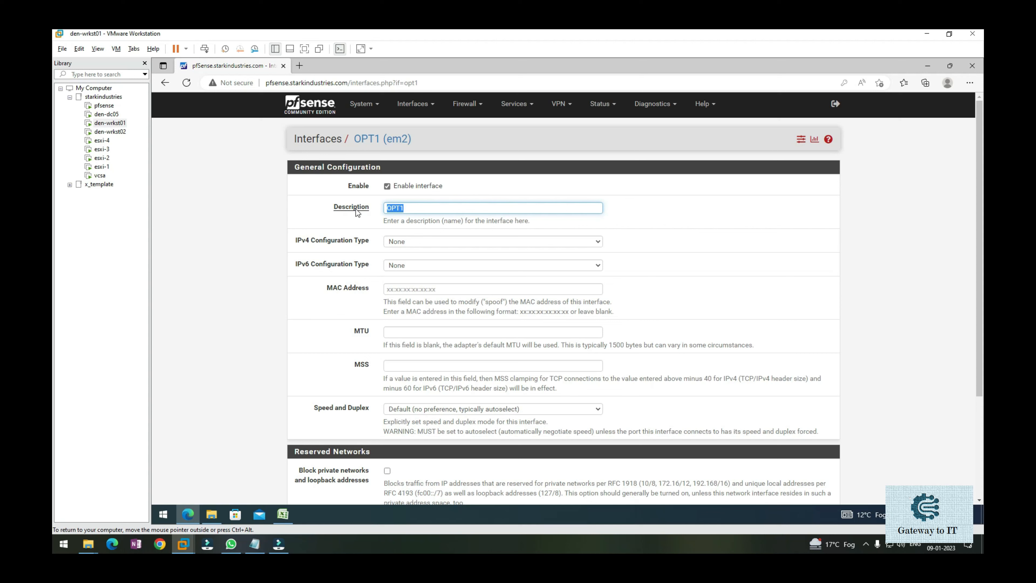
{"action": "type", "text": "1_Strg"}
{"action": "left_click", "coordinate": [445, 242]}
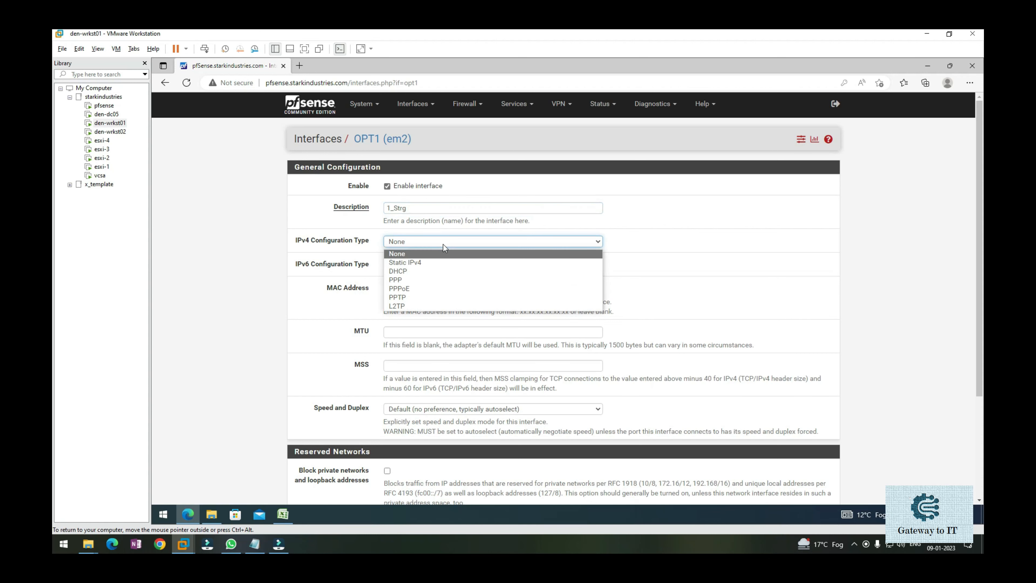
{"action": "left_click", "coordinate": [437, 262]}
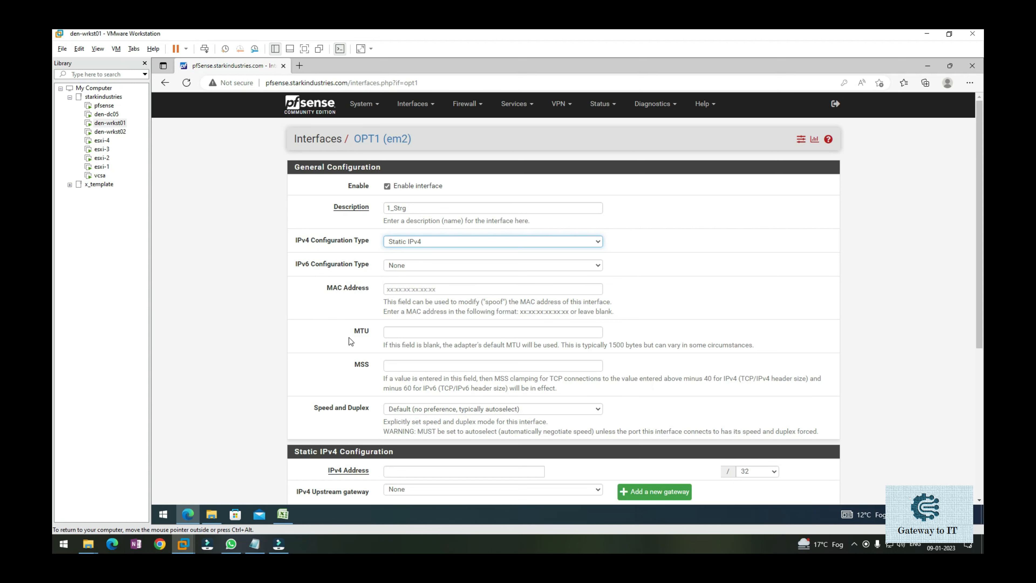
Give the em2 interface the static IPv4 address 10.1.1.254/24, then save and apply the interface changes.
{"action": "scroll", "coordinate": [350, 340], "scroll_direction": "down", "scroll_amount": 3}
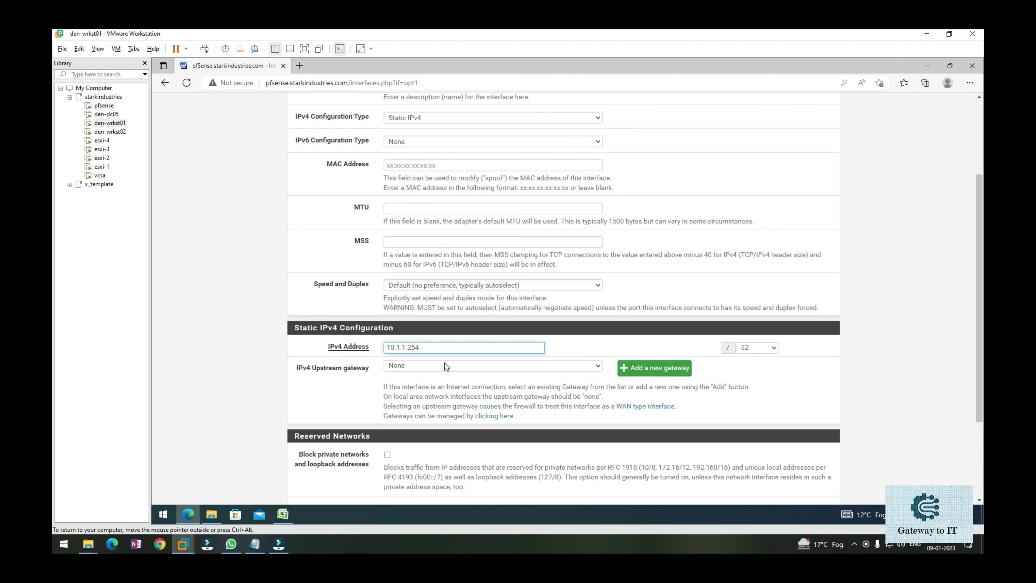
{"action": "left_click", "coordinate": [773, 348]}
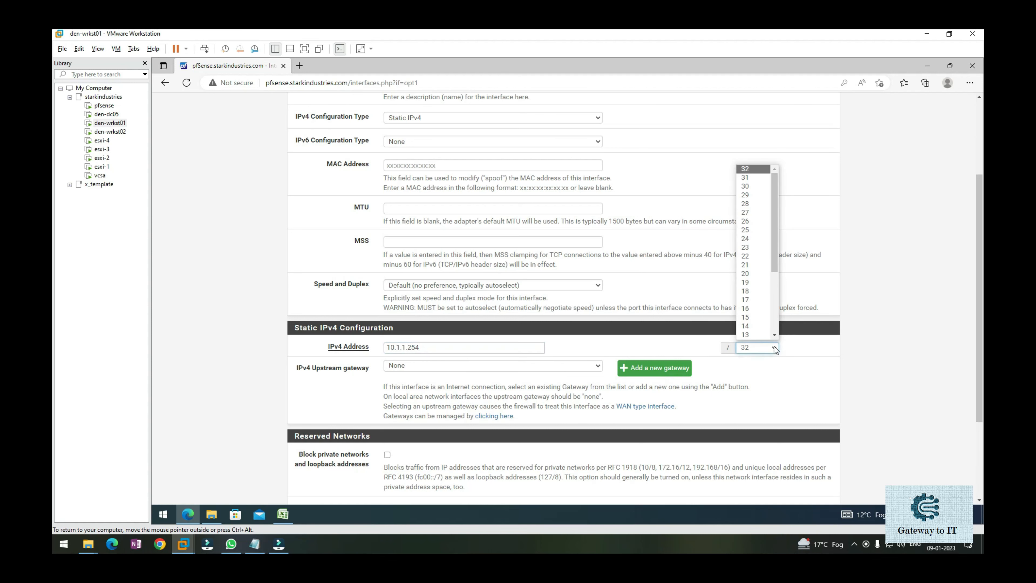
{"action": "left_click", "coordinate": [751, 238]}
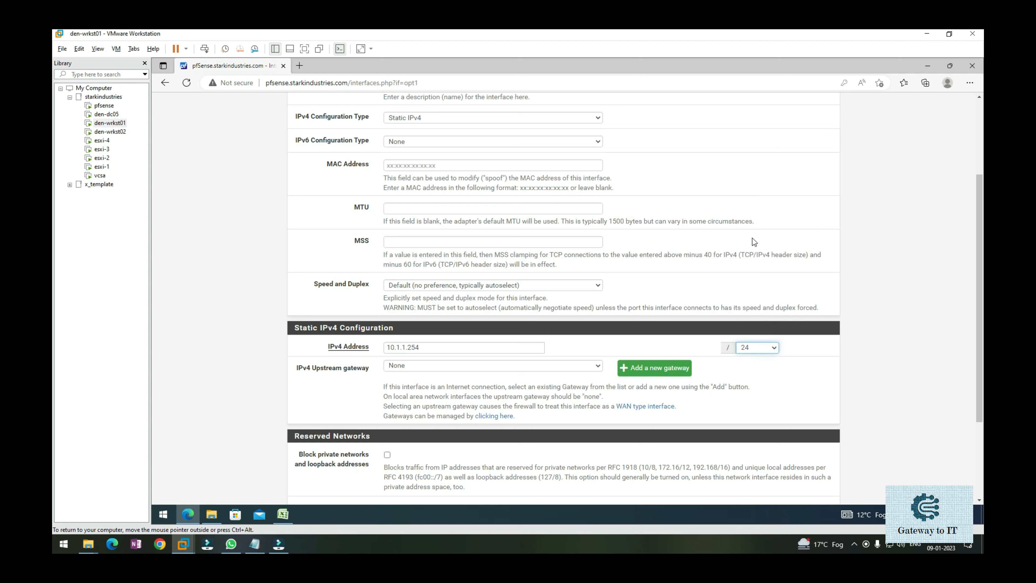
{"action": "left_click", "coordinate": [265, 384]}
{"action": "scroll", "coordinate": [342, 399], "scroll_direction": "down", "scroll_amount": 3}
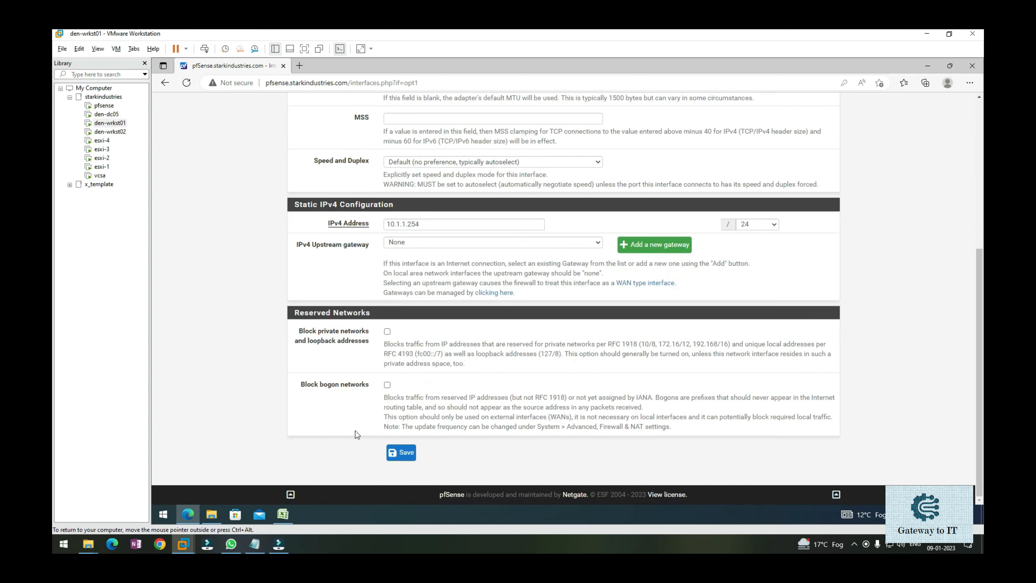
{"action": "left_click", "coordinate": [399, 453]}
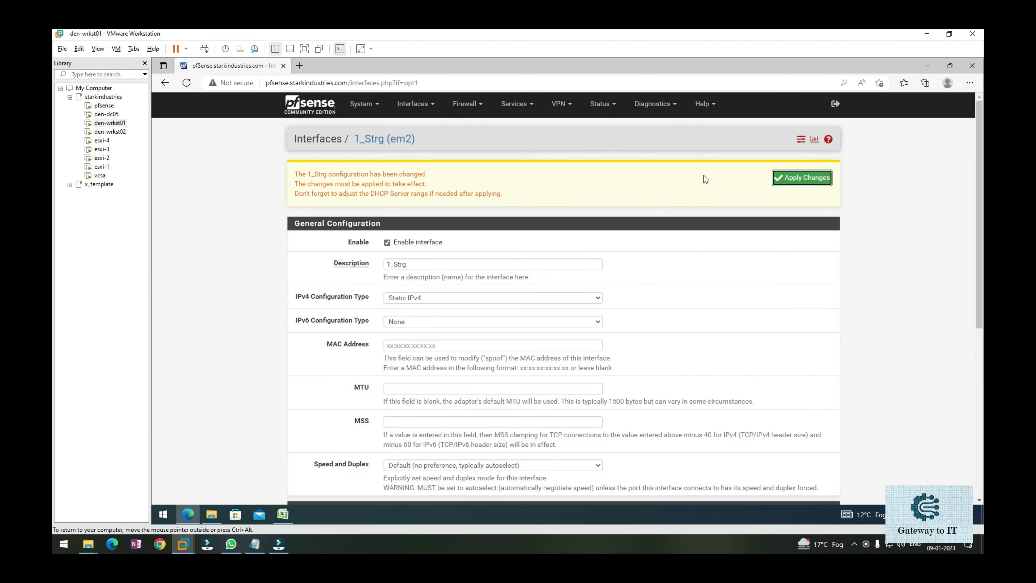
{"action": "left_click", "coordinate": [786, 178]}
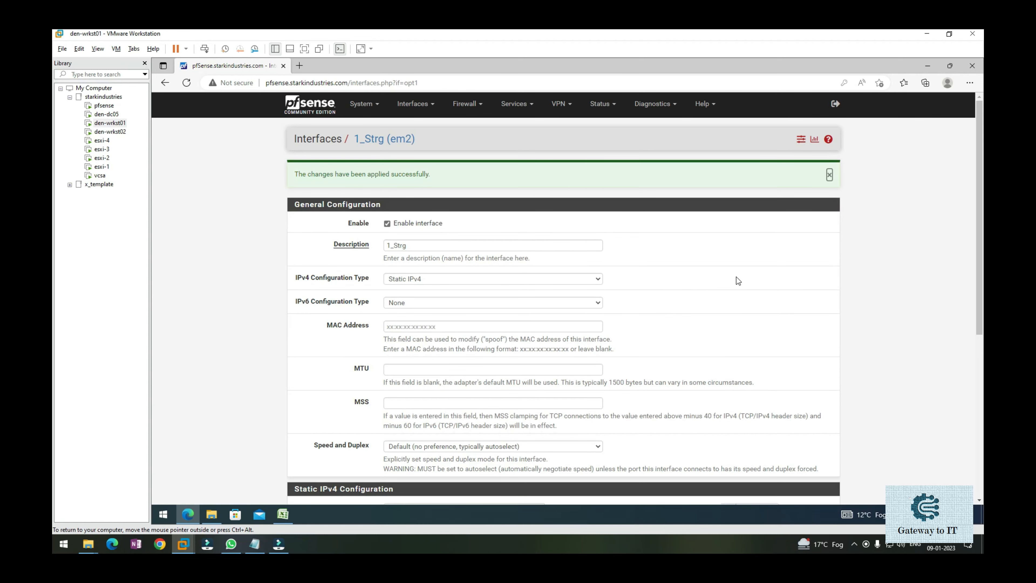
{"action": "left_click", "coordinate": [829, 175]}
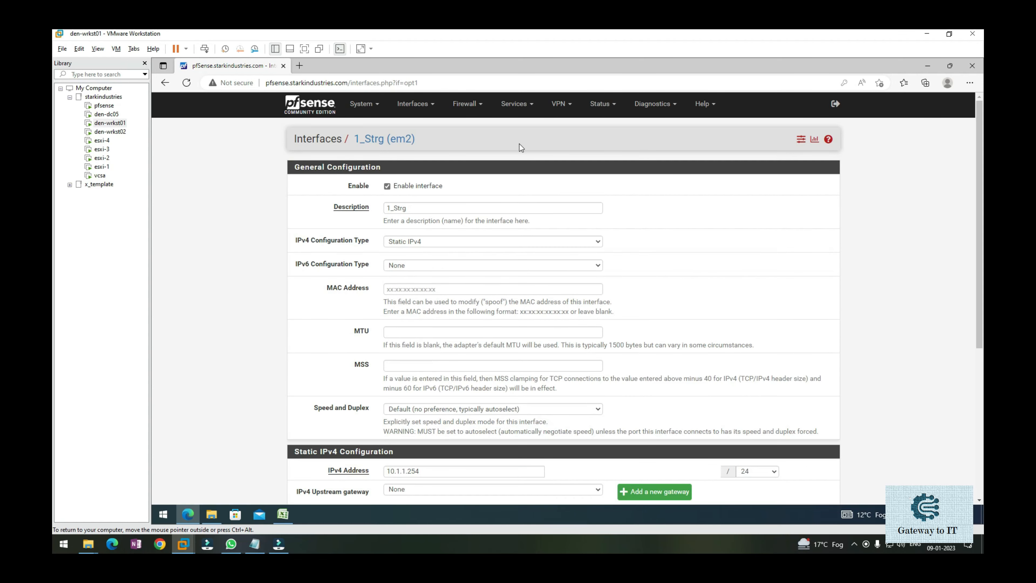
From the interface assignments, set the OPT2 (em3) interface's description to 2_Strg and its IPv4 configuration type to Static IPv4.
{"action": "left_click", "coordinate": [422, 104]}
{"action": "left_click", "coordinate": [427, 127]}
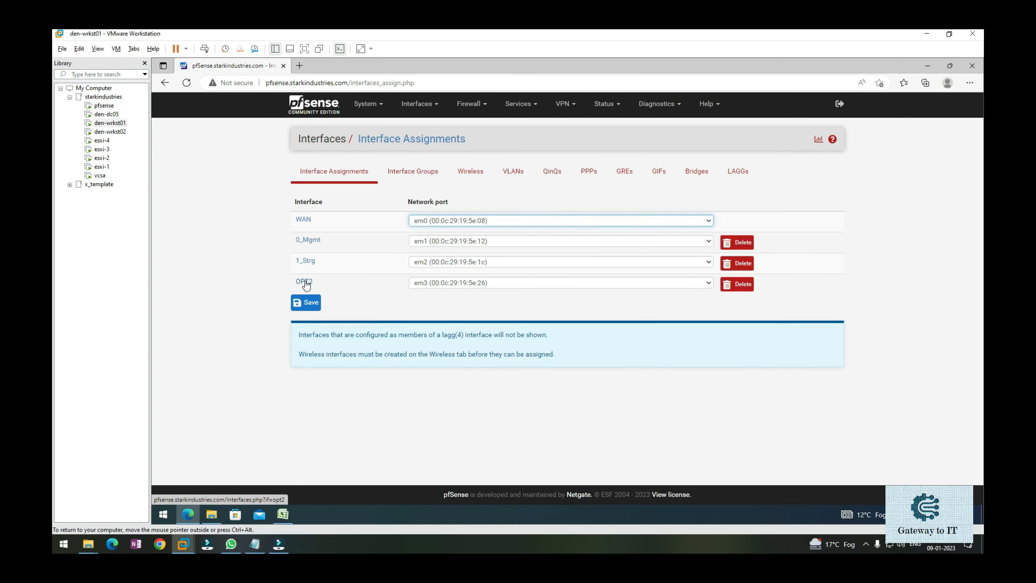
{"action": "left_click", "coordinate": [305, 284]}
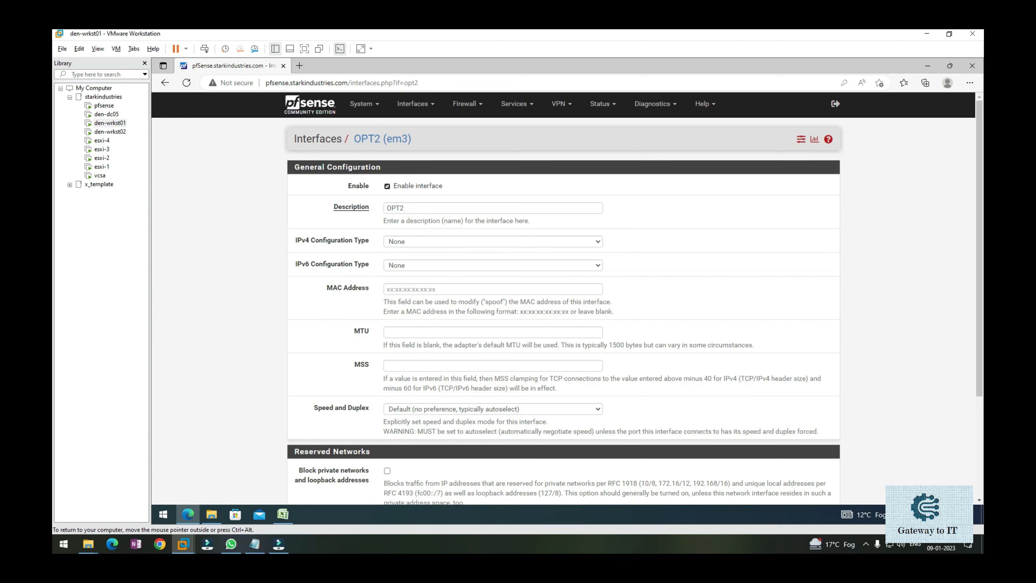
{"action": "left_click", "coordinate": [328, 209]}
{"action": "type", "text": "2_Strg"}
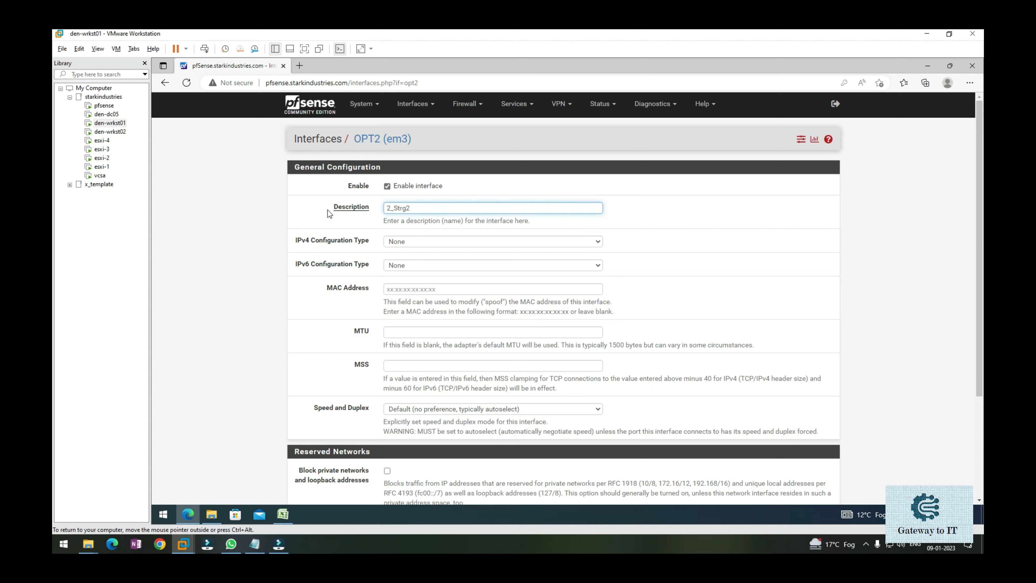
{"action": "left_click", "coordinate": [420, 240]}
{"action": "left_click", "coordinate": [421, 264]}
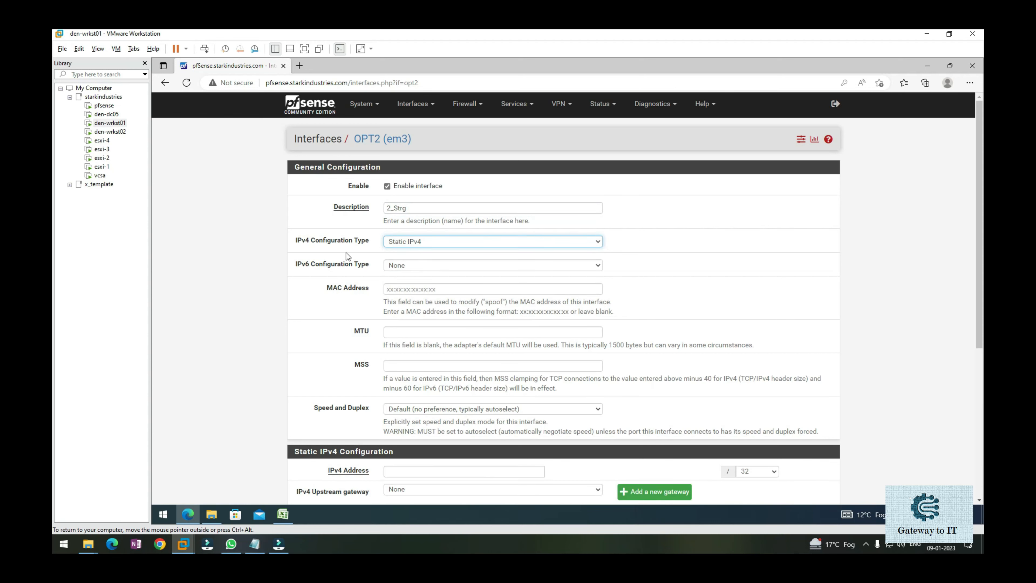
Set the em3 interface's static IPv4 address to 10.2.2.254 with a /24 subnet mask.
{"action": "scroll", "coordinate": [333, 317], "scroll_direction": "down", "scroll_amount": 4}
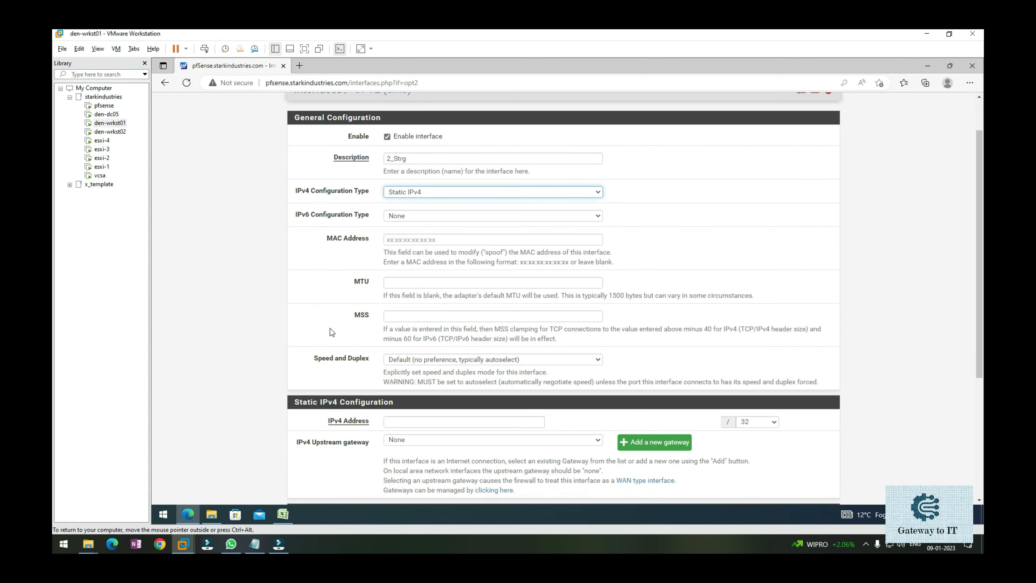
{"action": "left_click", "coordinate": [403, 287]}
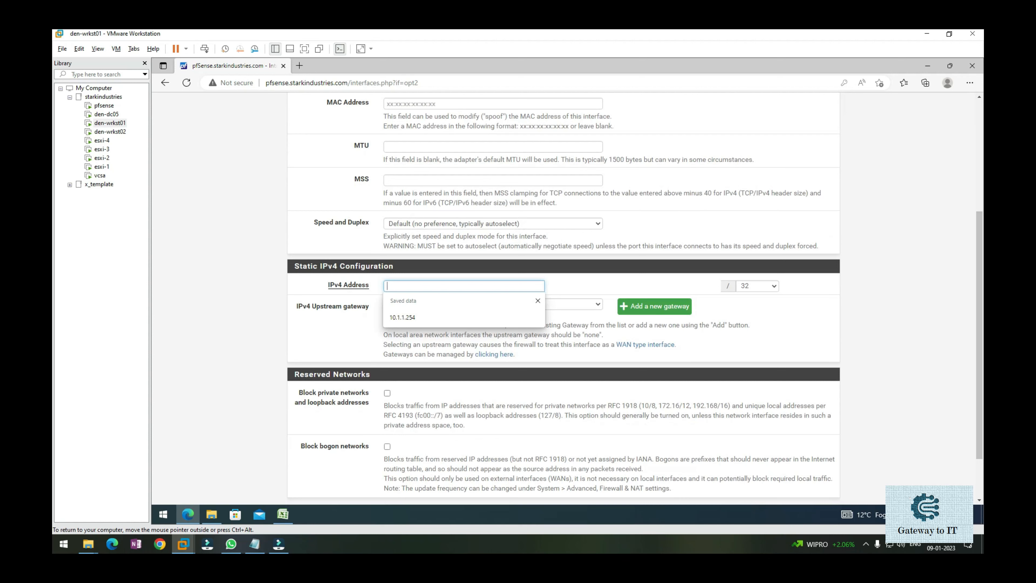
{"action": "left_click", "coordinate": [419, 320]}
{"action": "left_click", "coordinate": [400, 287]}
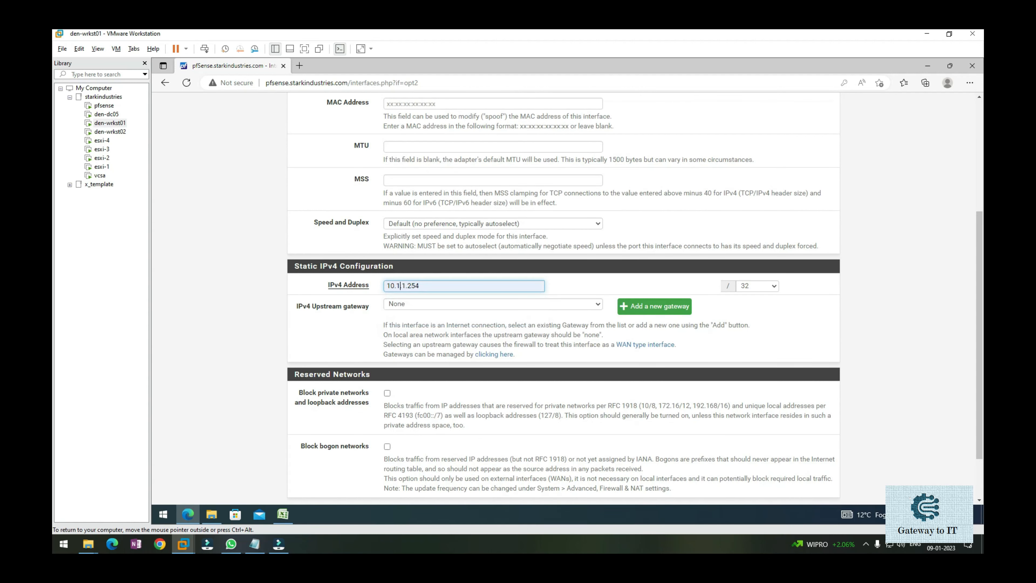
{"action": "key", "text": "BackSpace"}
{"action": "type", "text": "2."}
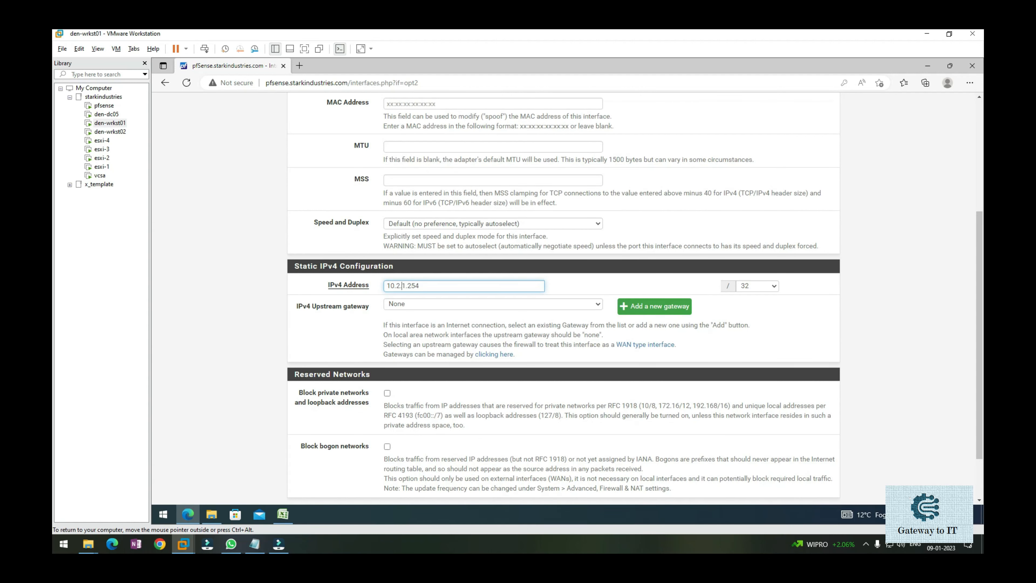
{"action": "key", "text": "Right"}
{"action": "key", "text": "Right"}
{"action": "key", "text": "BackSpace"}
{"action": "type", "text": "2"}
{"action": "left_click", "coordinate": [773, 286]}
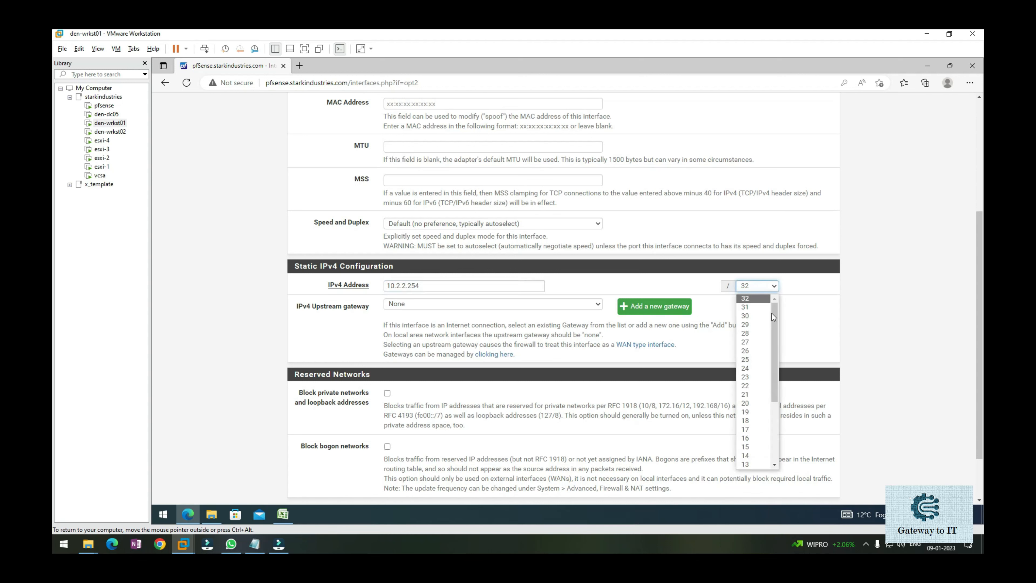
{"action": "left_click", "coordinate": [757, 367]}
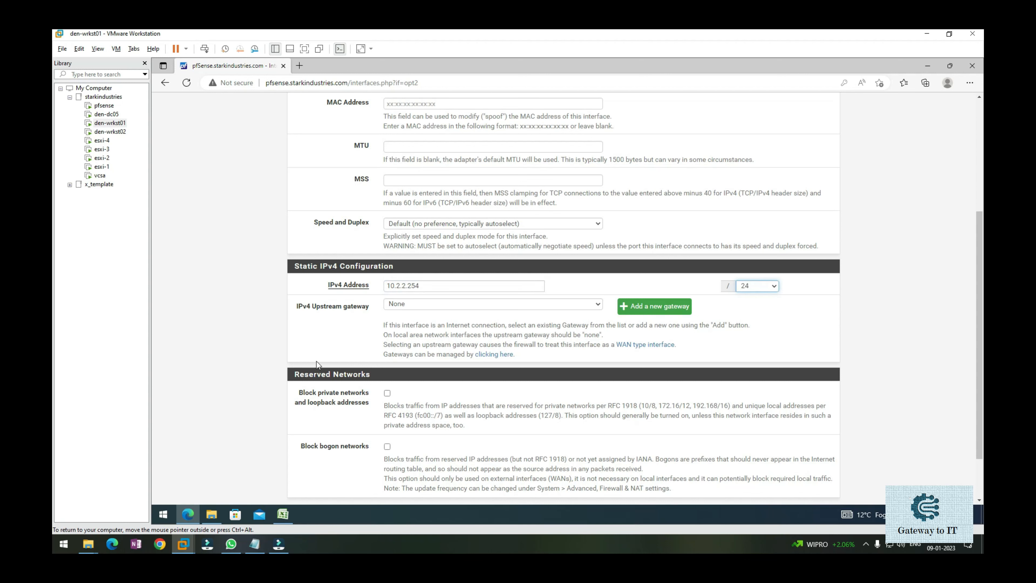
Save the em3 interface configuration and apply the changes.
{"action": "scroll", "coordinate": [318, 367], "scroll_direction": "down", "scroll_amount": 3}
{"action": "left_click", "coordinate": [416, 457]}
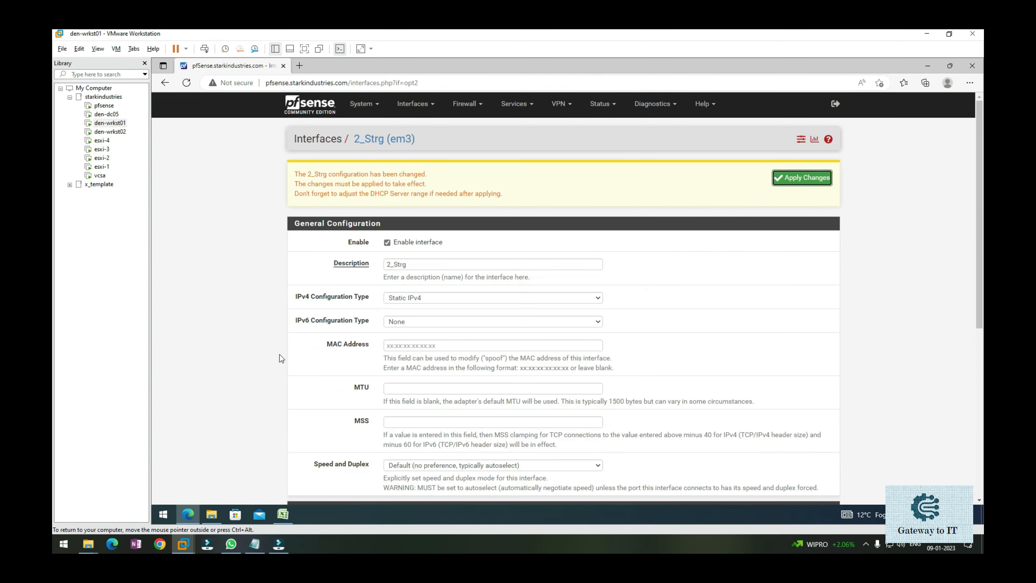
{"action": "left_click", "coordinate": [798, 181]}
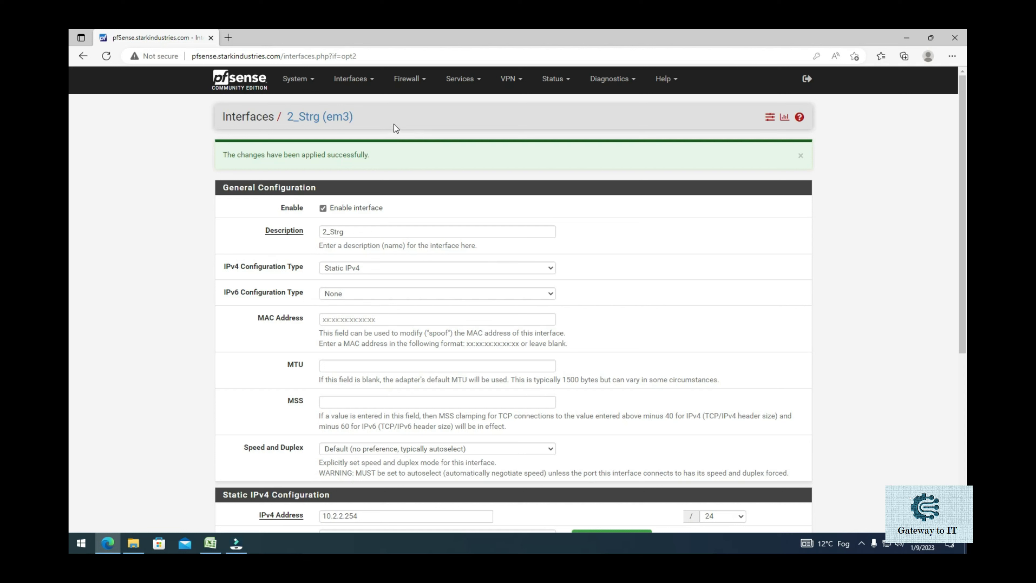
Copy the 0_MGMT firewall rule "Reject Any Traffic Not Allowed Outbound" to the 1_STRG interface, then save and apply it.
{"action": "left_click", "coordinate": [422, 82]}
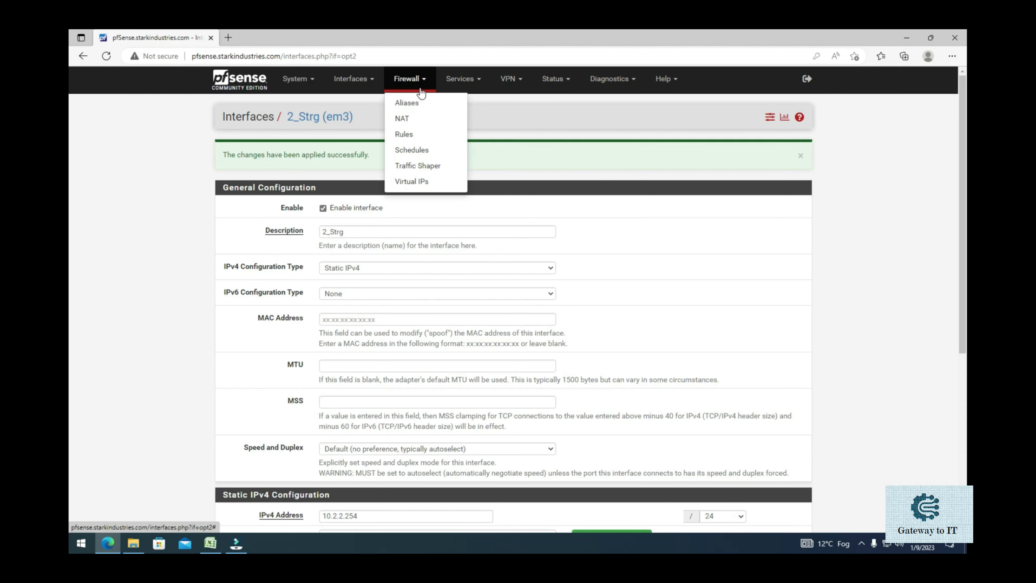
{"action": "left_click", "coordinate": [424, 134]}
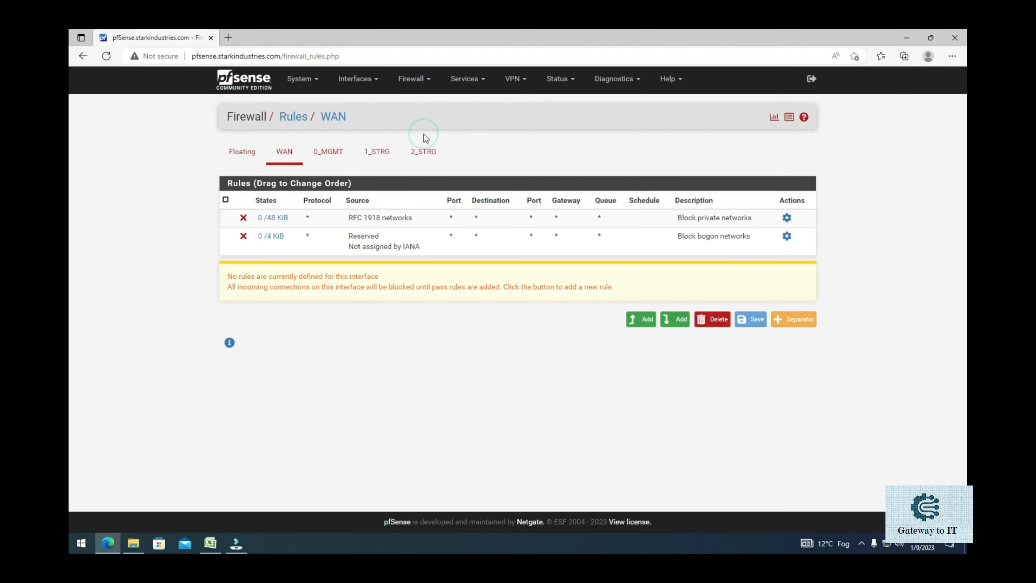
{"action": "left_click", "coordinate": [377, 154]}
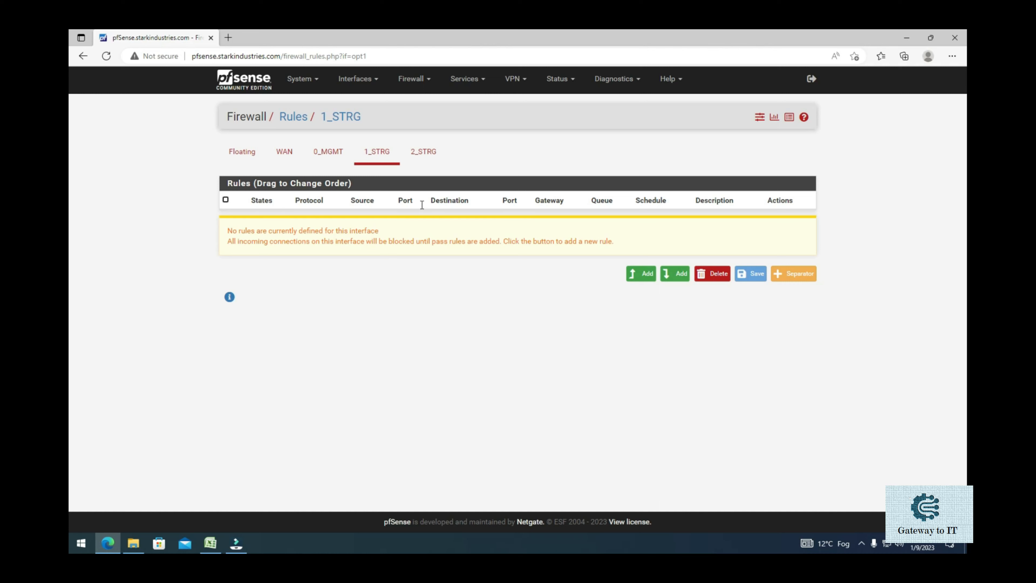
{"action": "left_click", "coordinate": [327, 157]}
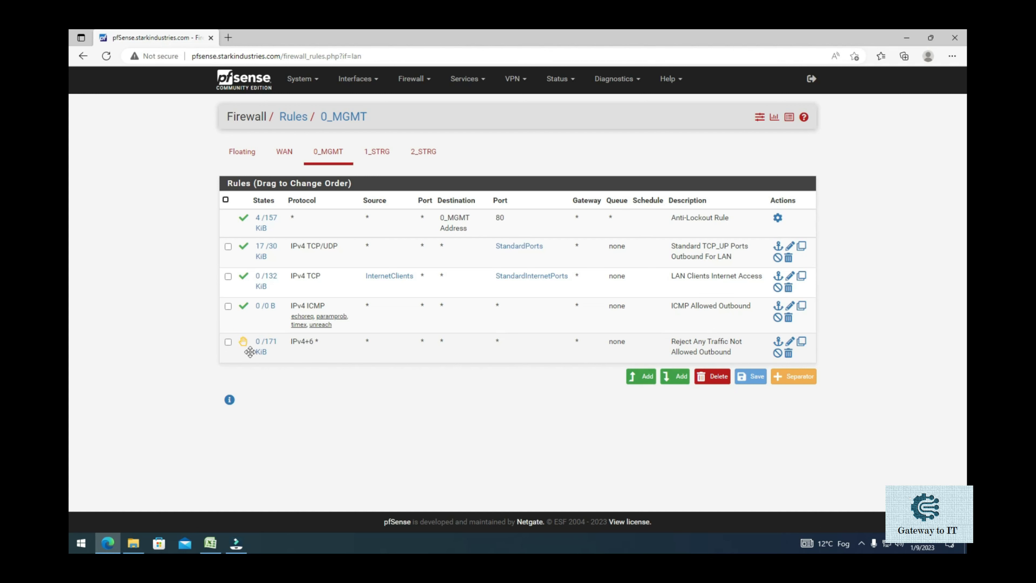
{"action": "left_click", "coordinate": [802, 343]}
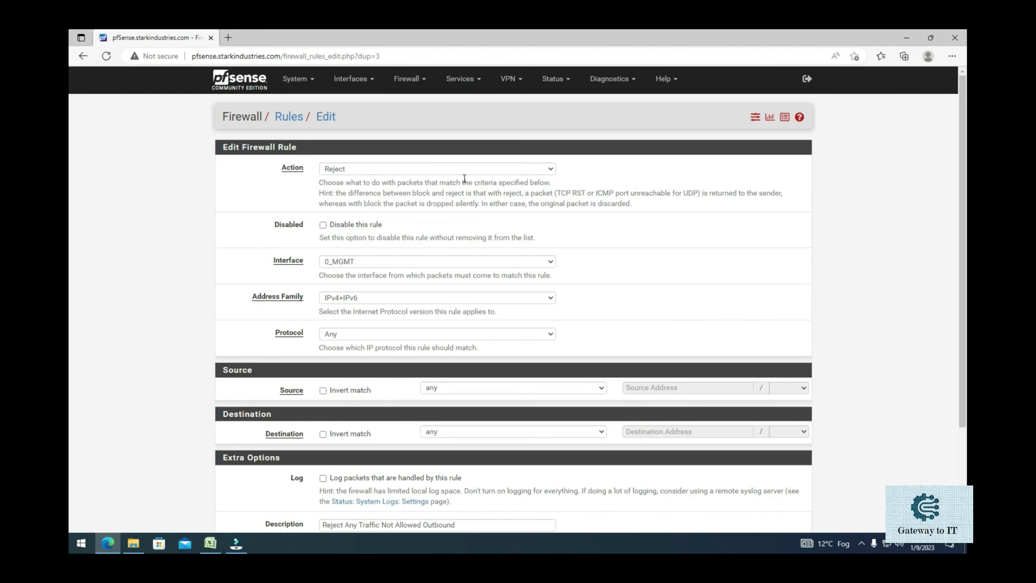
{"action": "left_click", "coordinate": [392, 262]}
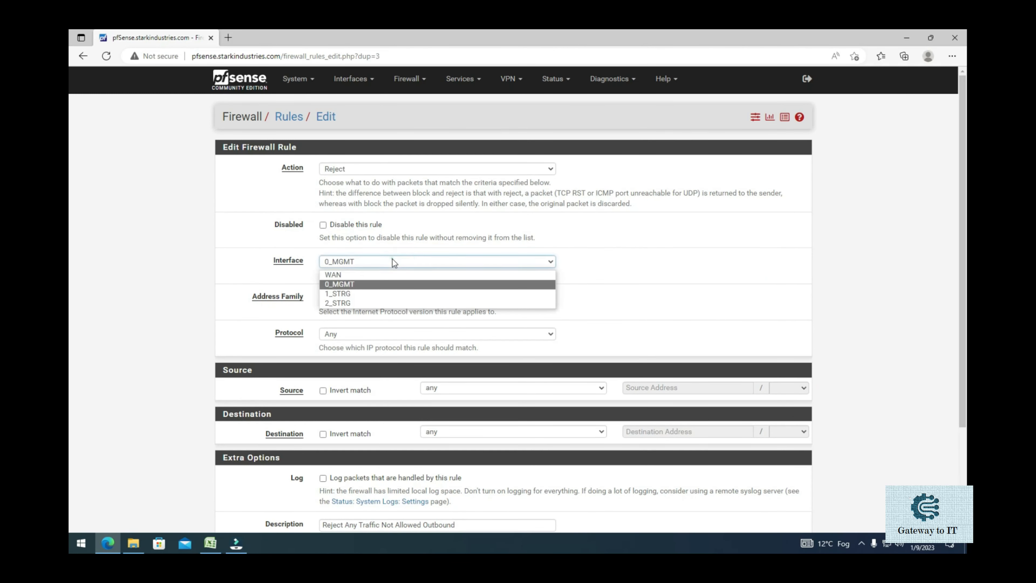
{"action": "left_click", "coordinate": [373, 293]}
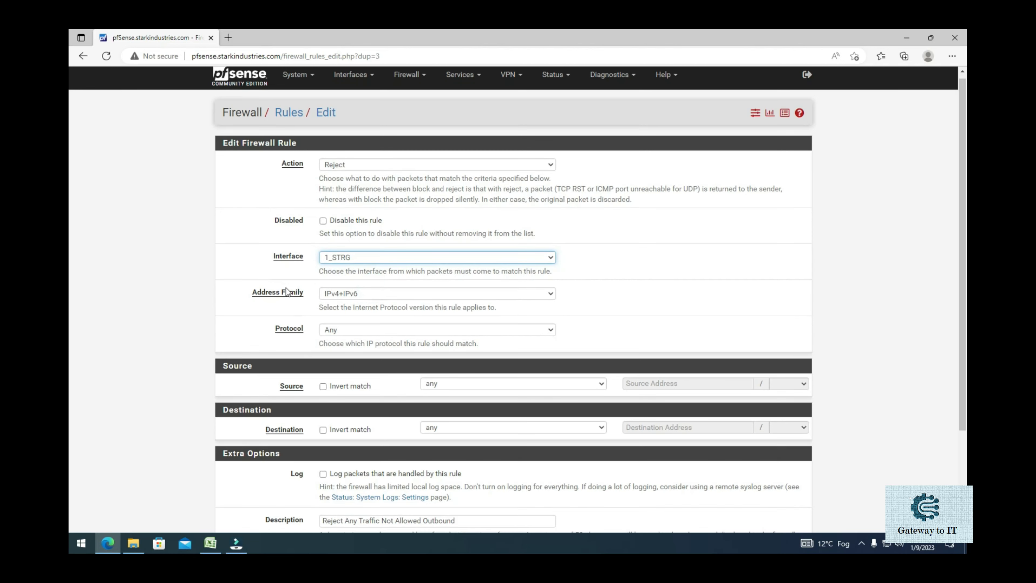
{"action": "scroll", "coordinate": [288, 290], "scroll_direction": "down", "scroll_amount": 3}
{"action": "left_click", "coordinate": [337, 476]}
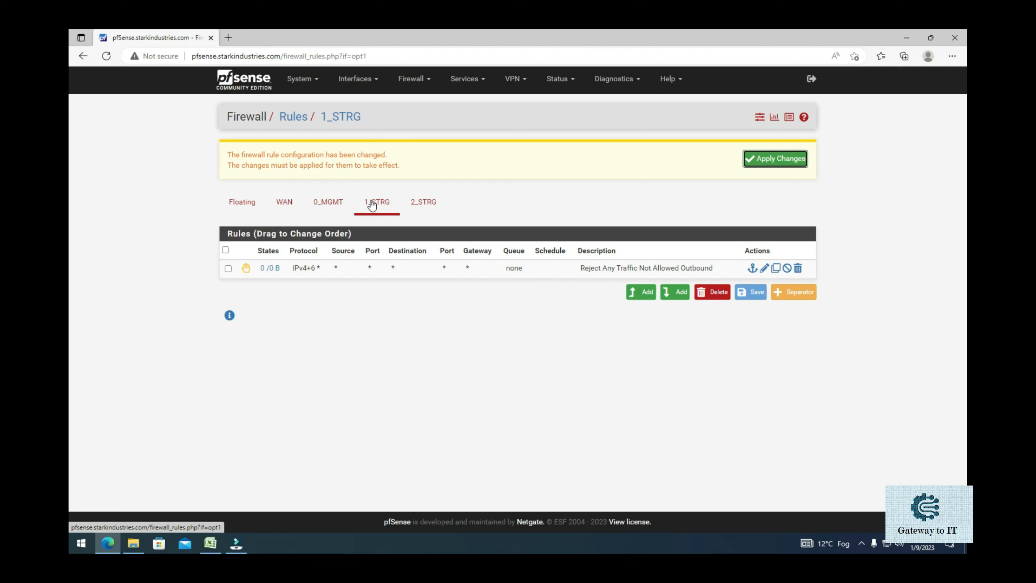
{"action": "left_click", "coordinate": [756, 157]}
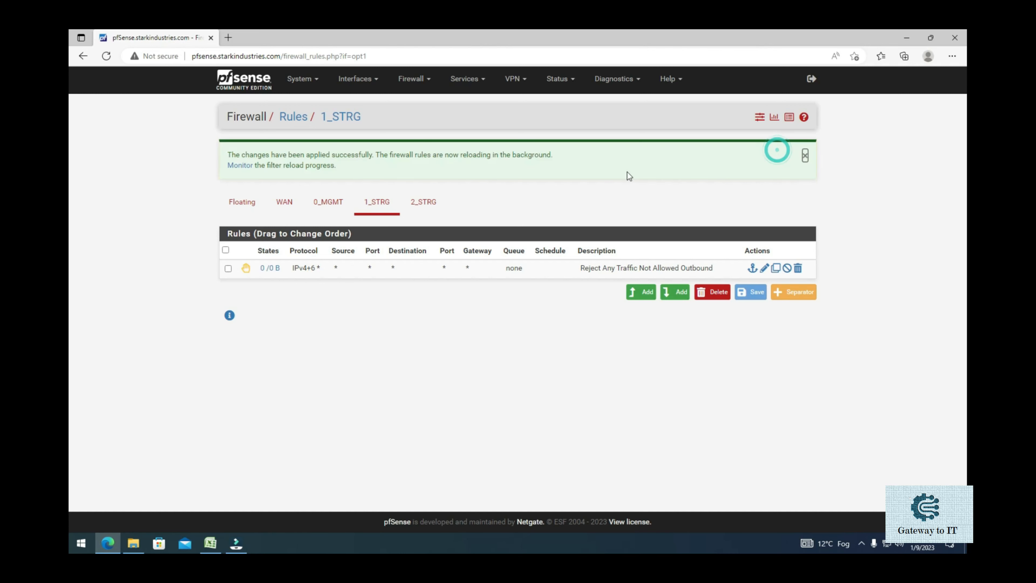
Copy the 0_MGMT firewall rule "ICMP Allowed Outbound" to the 1_STRG interface, then save and apply it.
{"action": "left_click", "coordinate": [328, 209]}
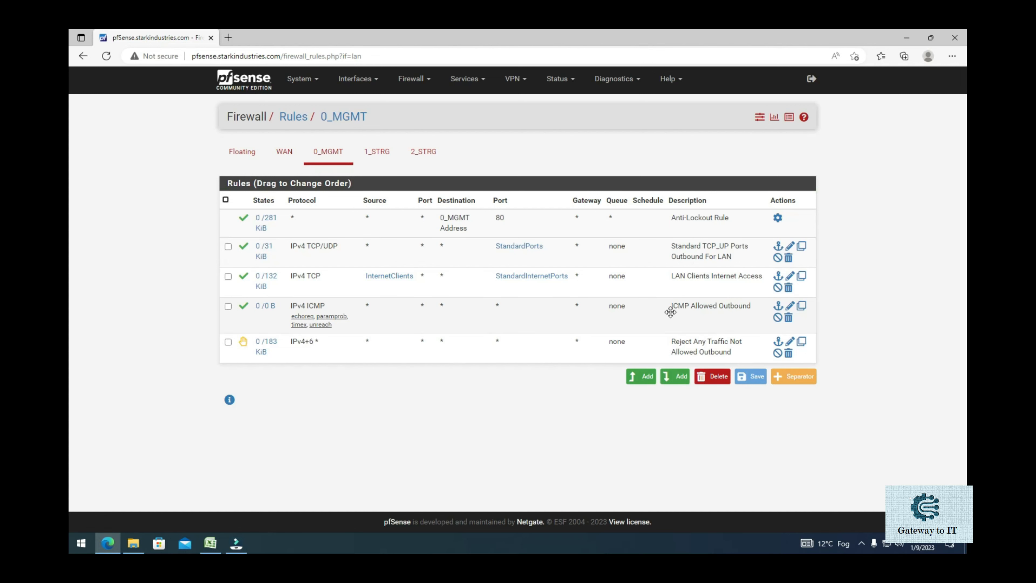
{"action": "left_click", "coordinate": [802, 306]}
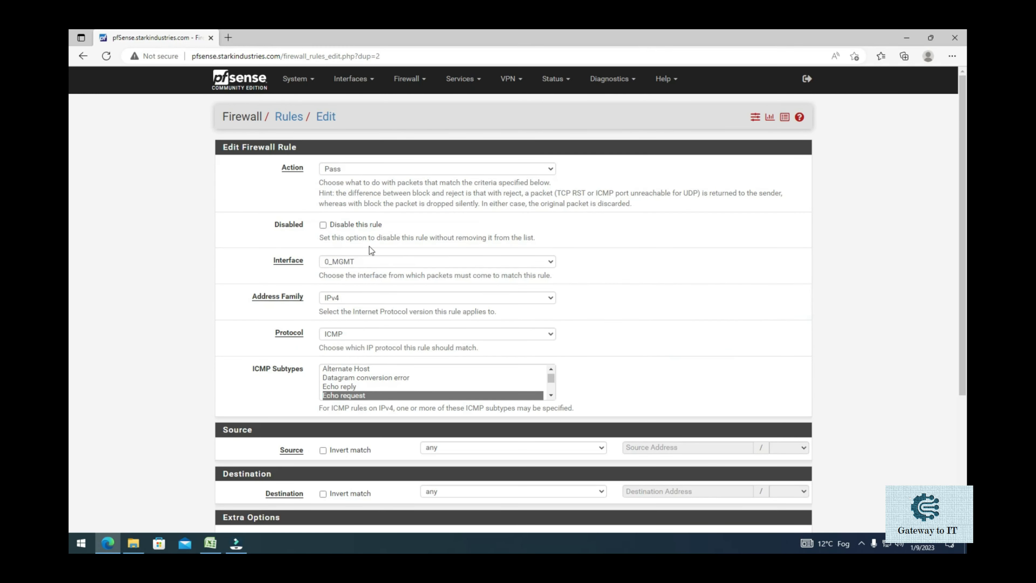
{"action": "left_click", "coordinate": [367, 264]}
{"action": "left_click", "coordinate": [356, 289]}
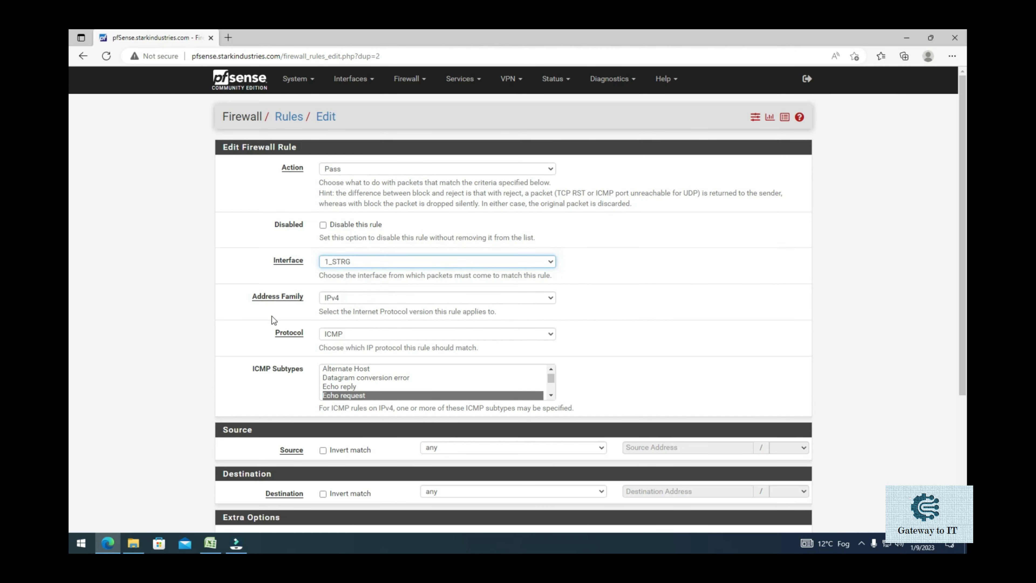
{"action": "scroll", "coordinate": [272, 321], "scroll_direction": "down", "scroll_amount": 5}
{"action": "left_click", "coordinate": [339, 476]}
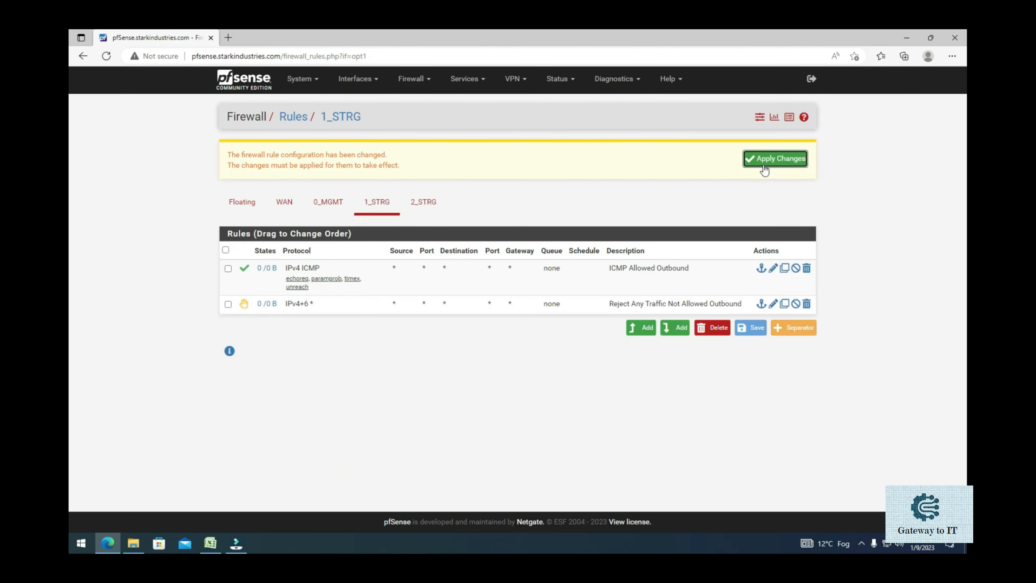
{"action": "left_click", "coordinate": [766, 165]}
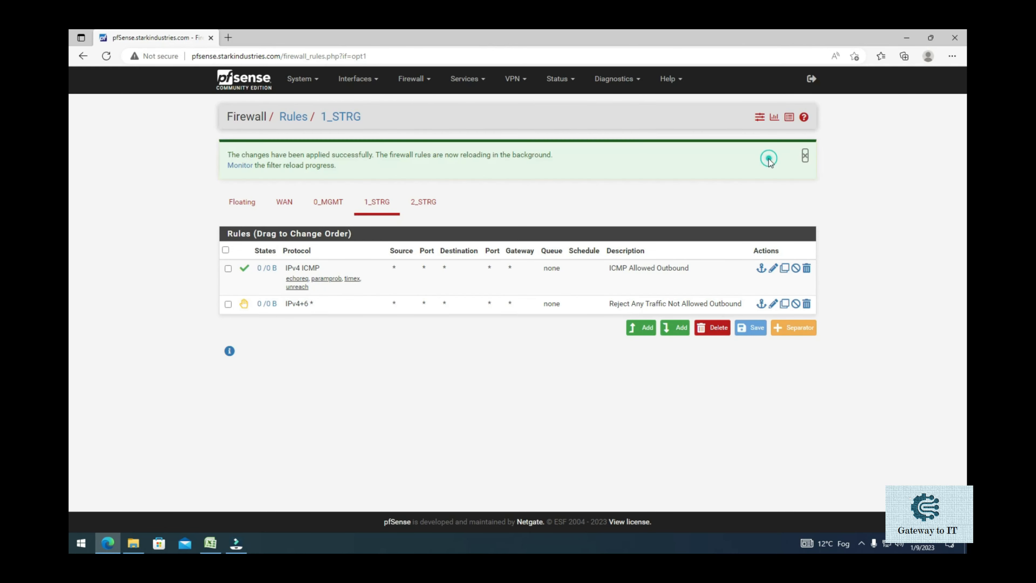
{"action": "left_click", "coordinate": [804, 155]}
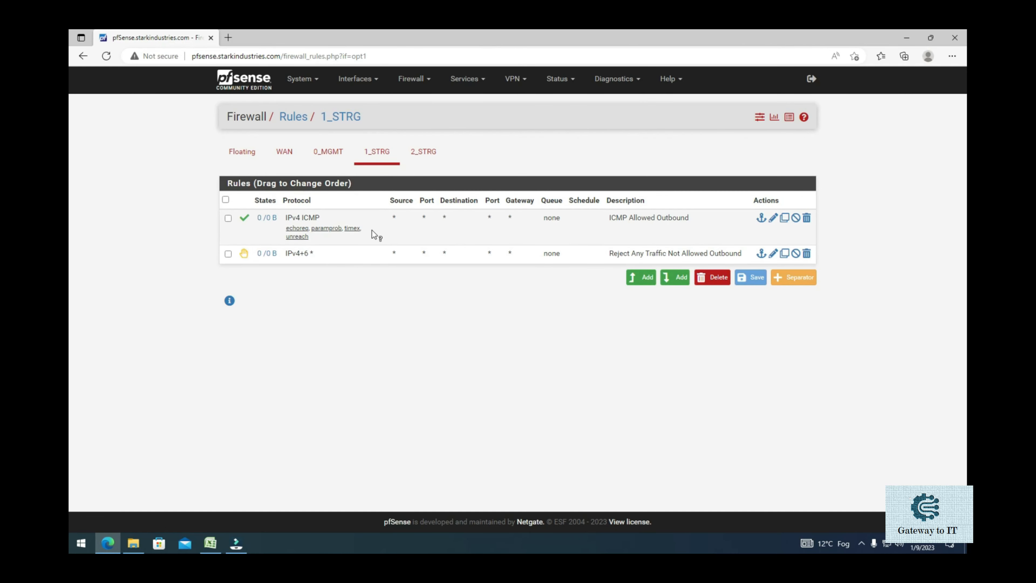
Copy the 0_MGMT firewall rule "Standard TCP_UP Ports Outbound For LAN" to the 1_STRG interface, then save and apply it.
{"action": "left_click", "coordinate": [328, 153]}
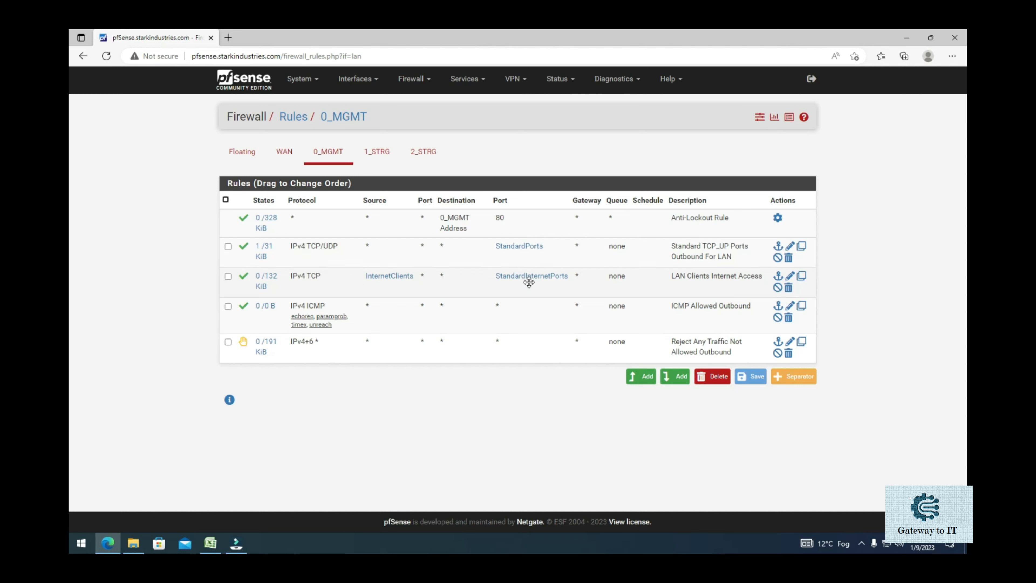
{"action": "mouse_move", "coordinate": [527, 246]}
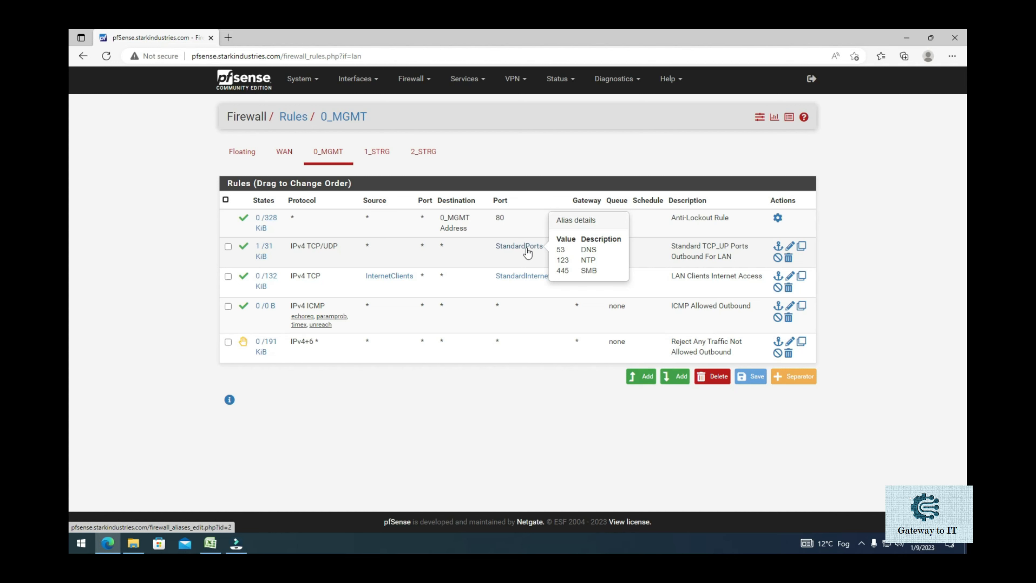
{"action": "left_click", "coordinate": [802, 247]}
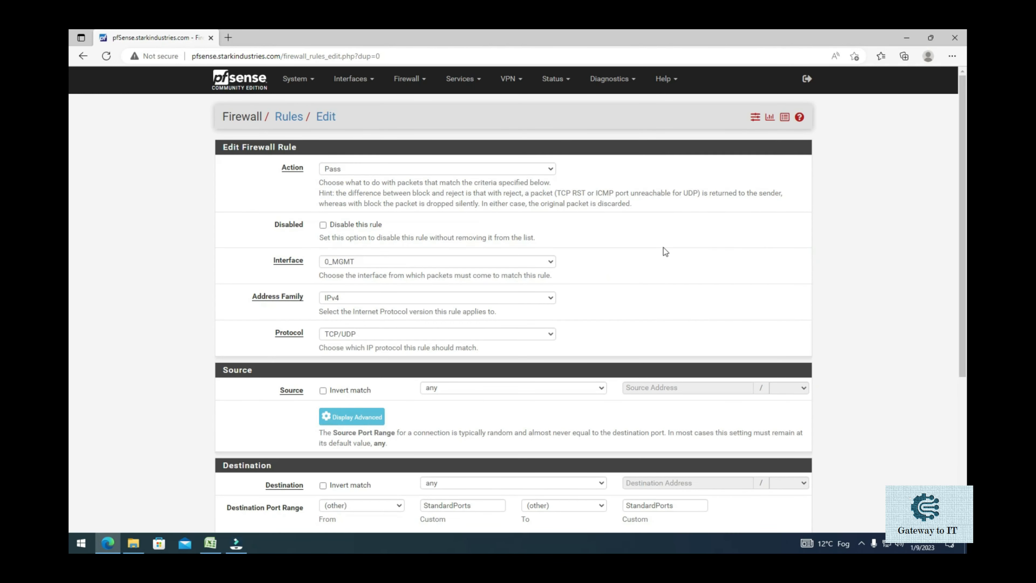
{"action": "left_click", "coordinate": [526, 263]}
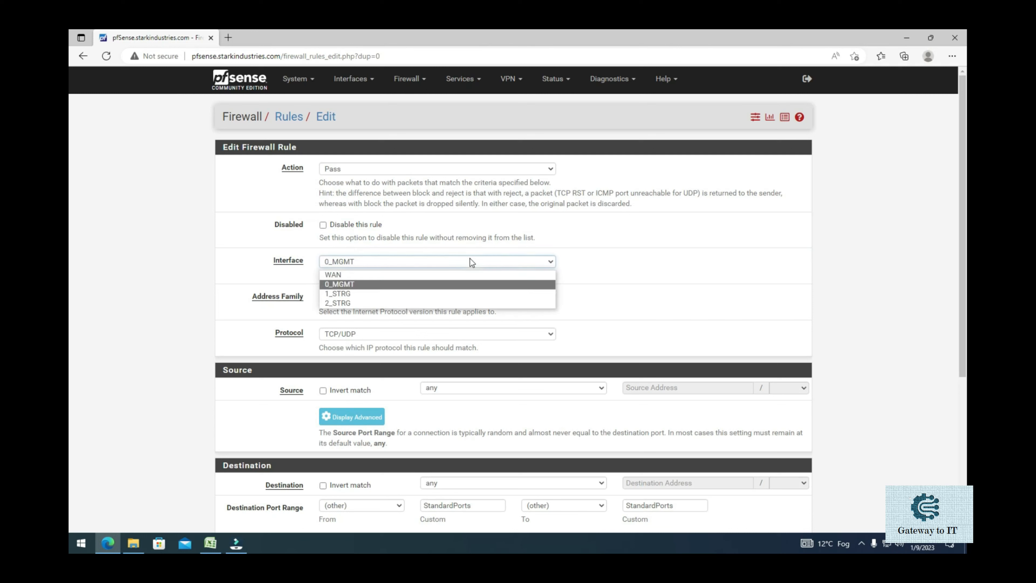
{"action": "left_click", "coordinate": [395, 294]}
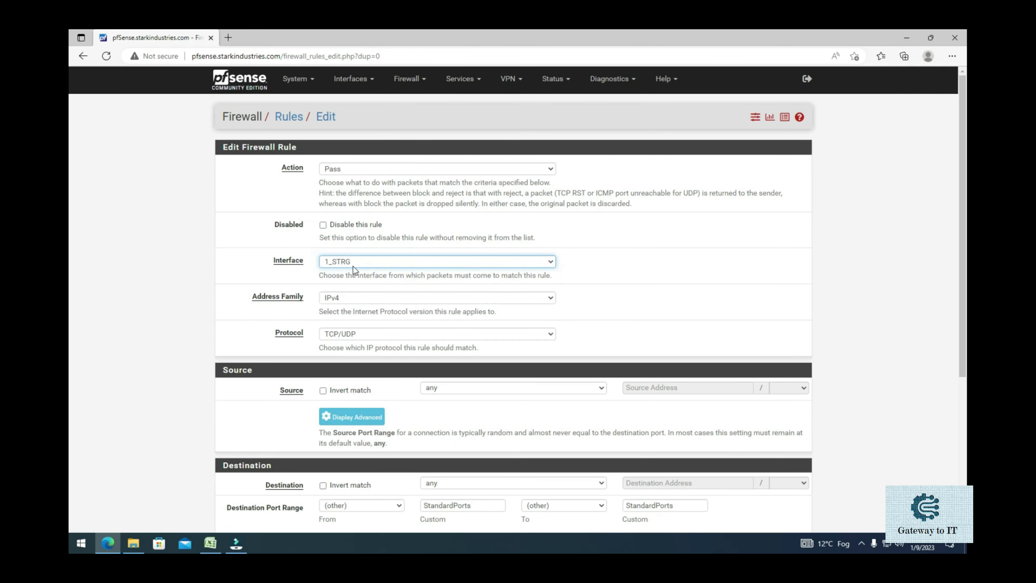
{"action": "scroll", "coordinate": [274, 313], "scroll_direction": "down", "scroll_amount": 1}
{"action": "scroll", "coordinate": [274, 312], "scroll_direction": "down", "scroll_amount": 5}
{"action": "left_click", "coordinate": [335, 474]}
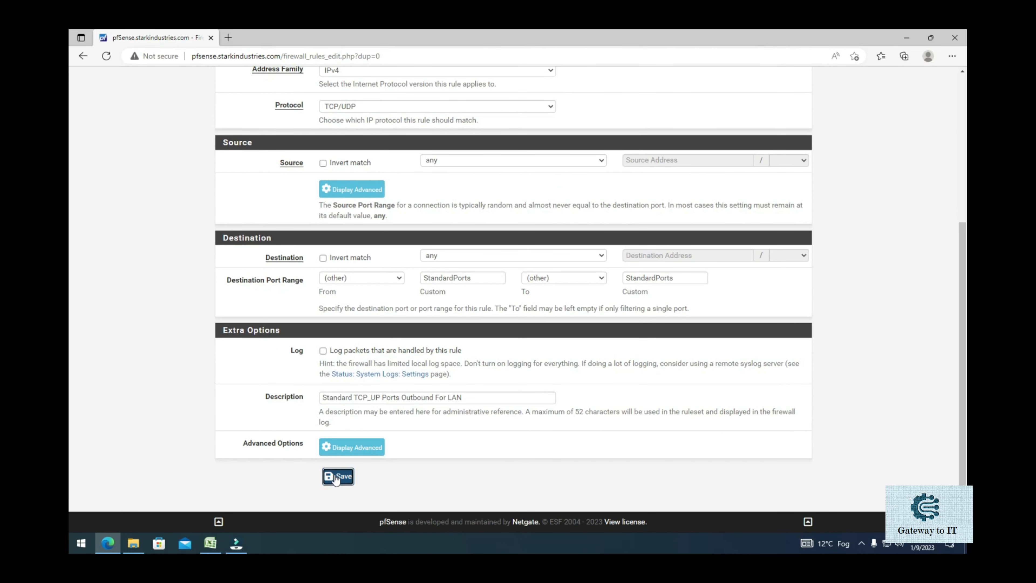
{"action": "left_click", "coordinate": [753, 159]}
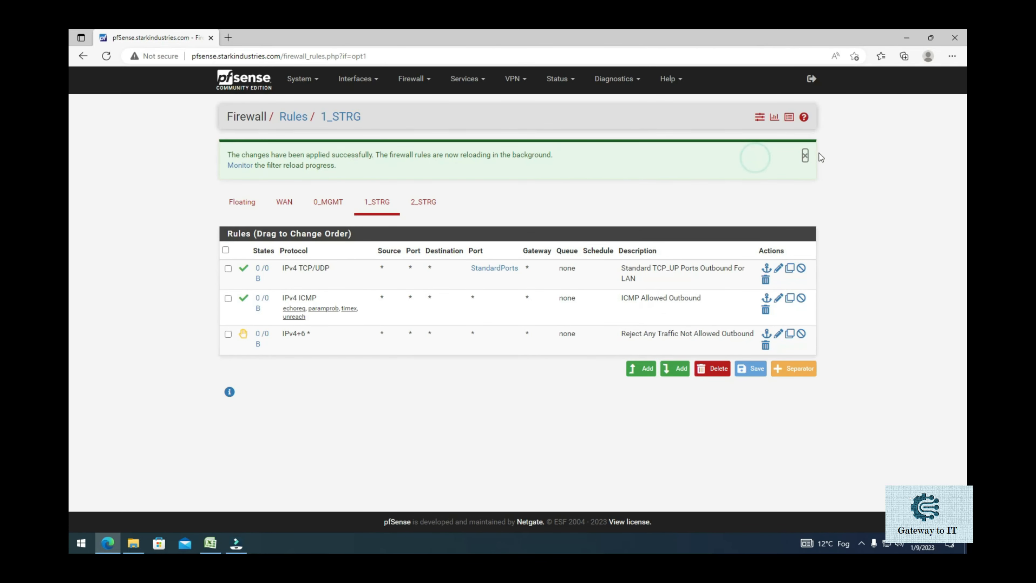
{"action": "left_click", "coordinate": [805, 158]}
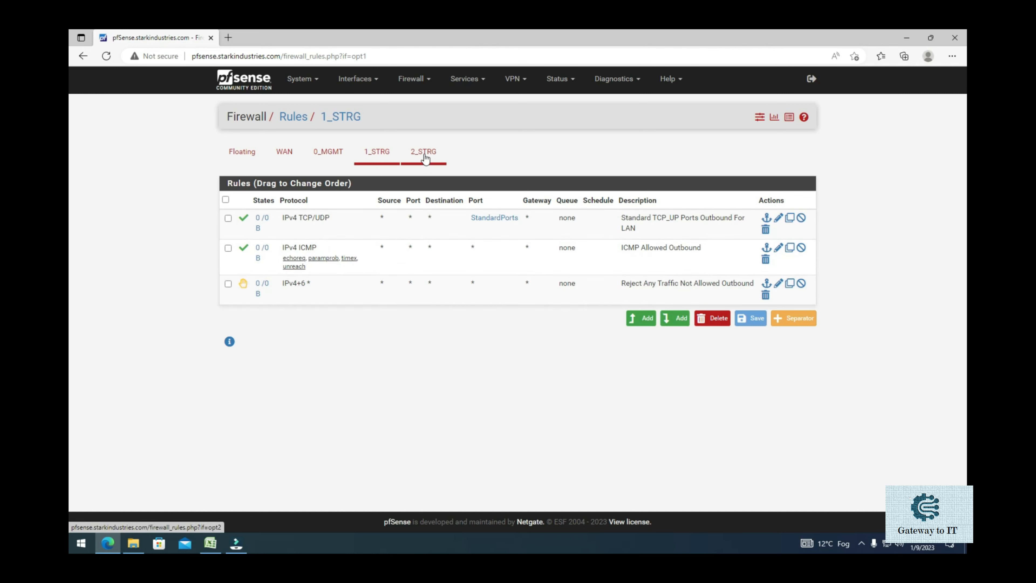
Copy the 1_STRG firewall rule "Reject Any Traffic Not Allowed Outbound" to the 2_STRG interface, then save and apply it.
{"action": "left_click", "coordinate": [789, 285]}
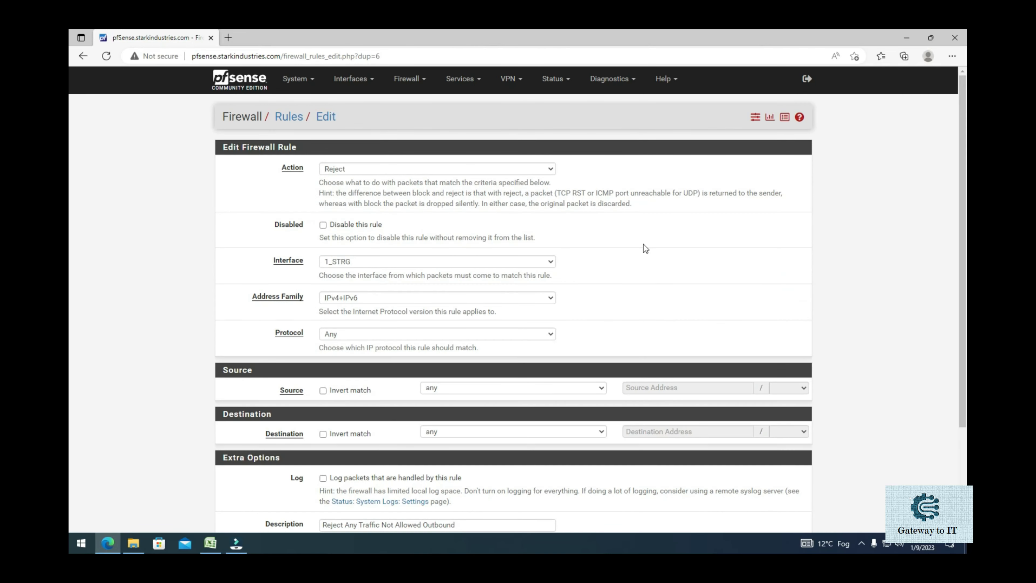
{"action": "left_click", "coordinate": [479, 260]}
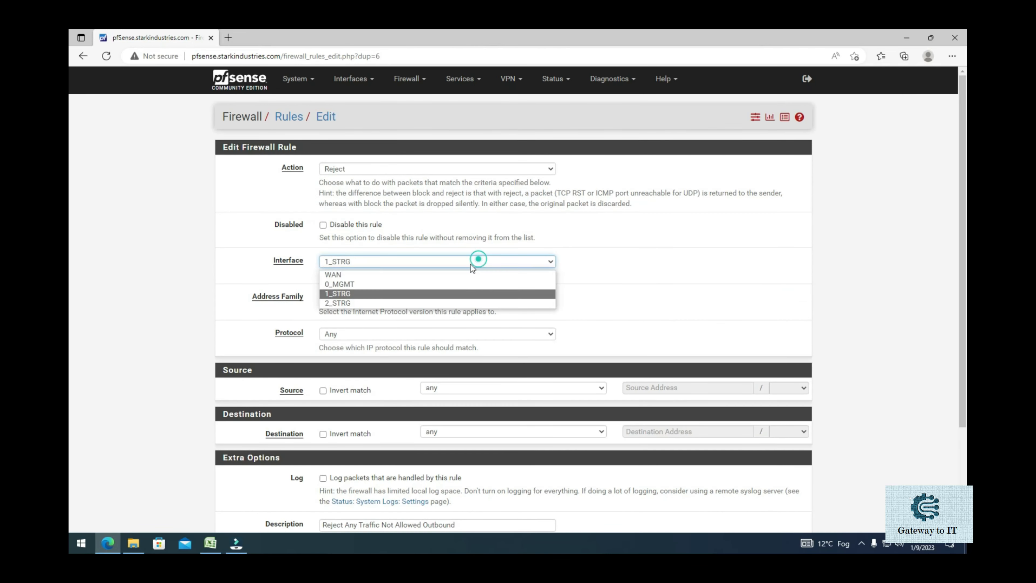
{"action": "left_click", "coordinate": [406, 303]}
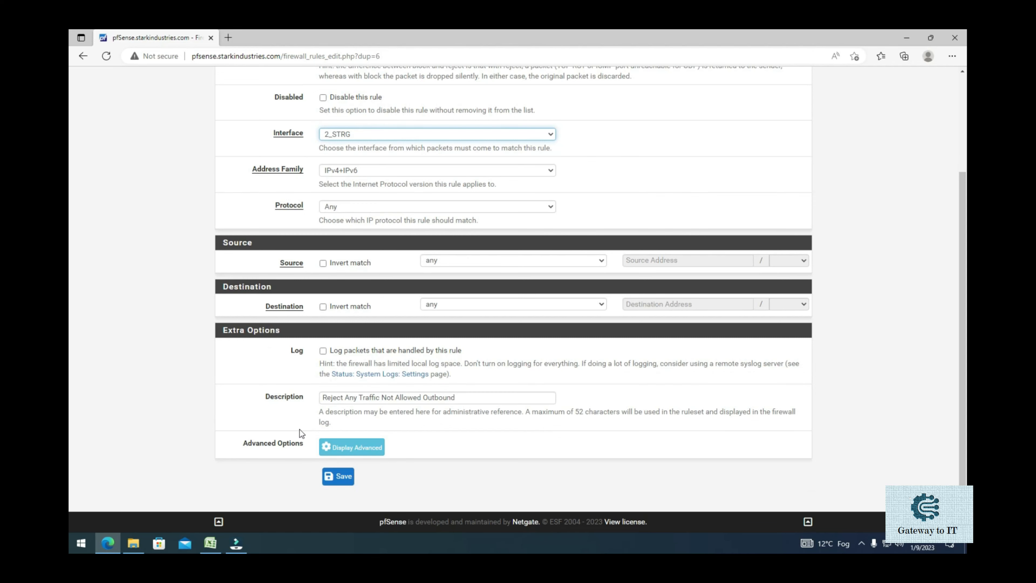
{"action": "left_click", "coordinate": [338, 475]}
{"action": "left_click", "coordinate": [791, 159]}
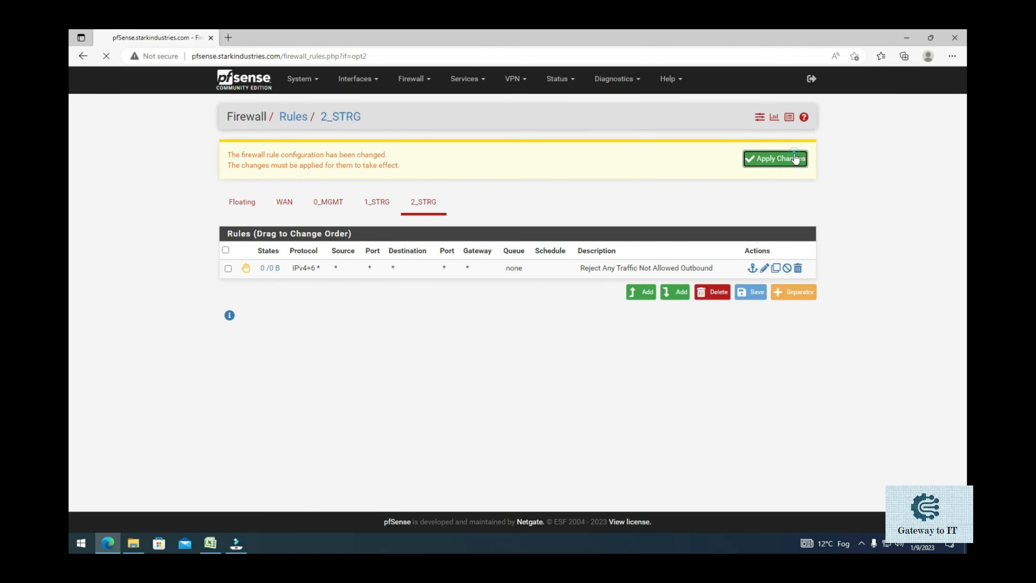
Copy the 1_STRG firewall rule "ICMP Allowed Outbound" to the 2_STRG interface, then save and apply it.
{"action": "left_click", "coordinate": [386, 208]}
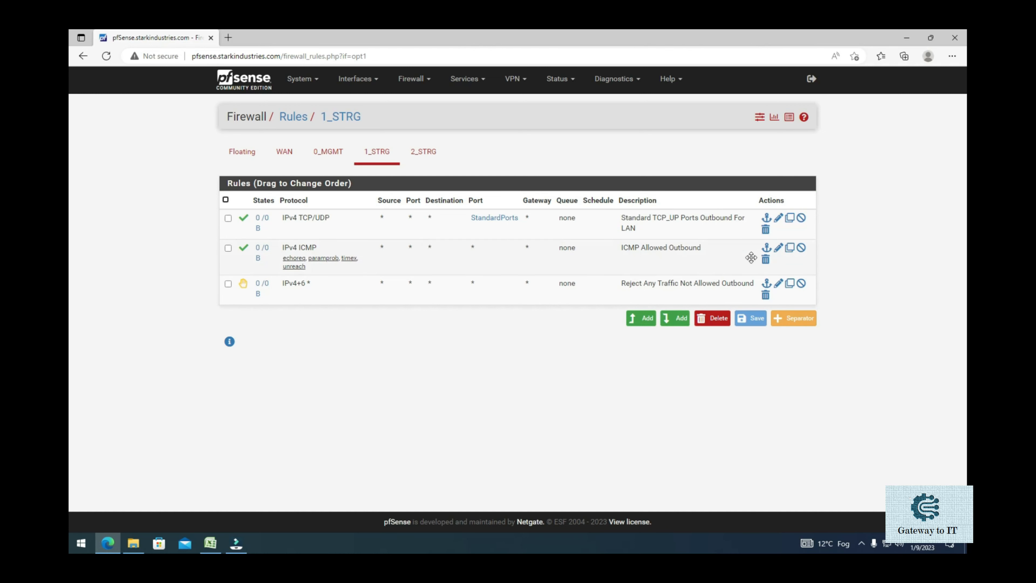
{"action": "left_click", "coordinate": [790, 247]}
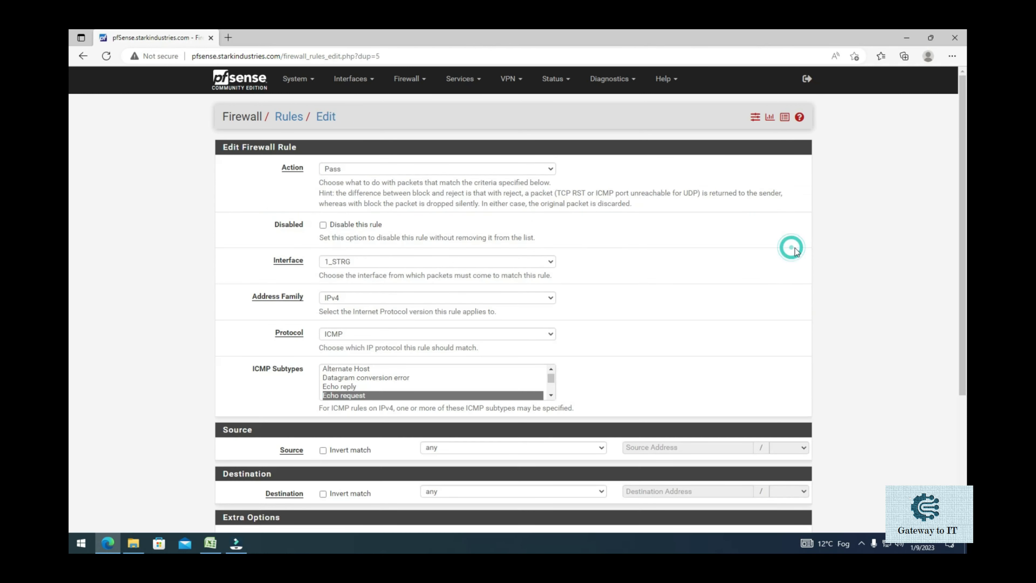
{"action": "left_click", "coordinate": [439, 262]}
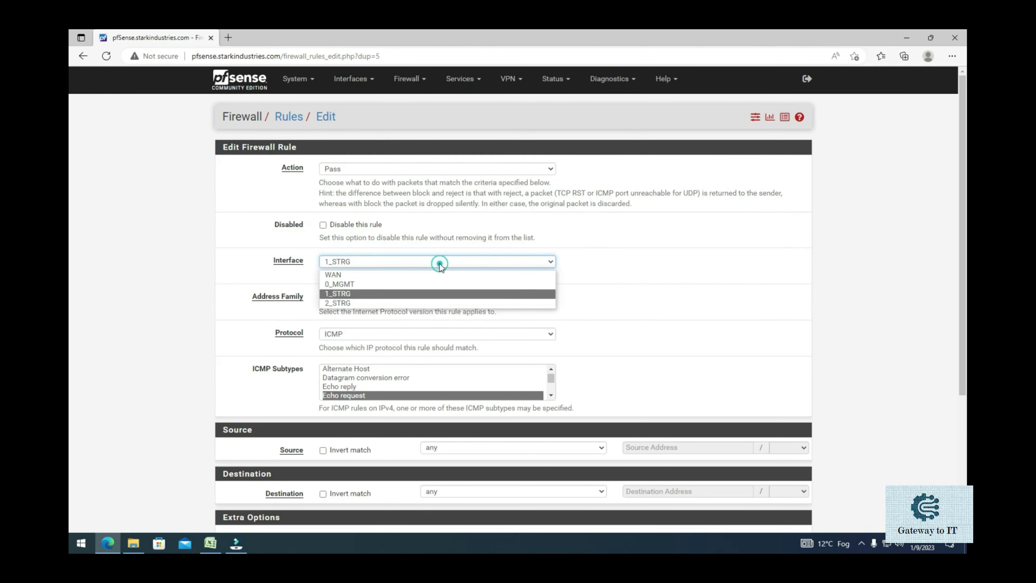
{"action": "left_click", "coordinate": [389, 303]}
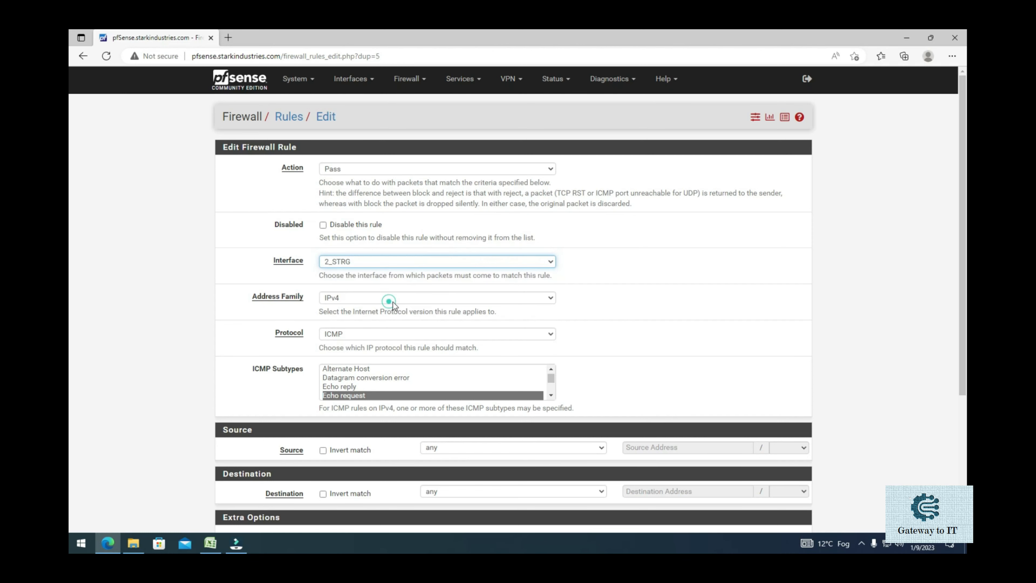
{"action": "scroll", "coordinate": [389, 303], "scroll_direction": "down", "scroll_amount": 5}
{"action": "left_click", "coordinate": [322, 476]}
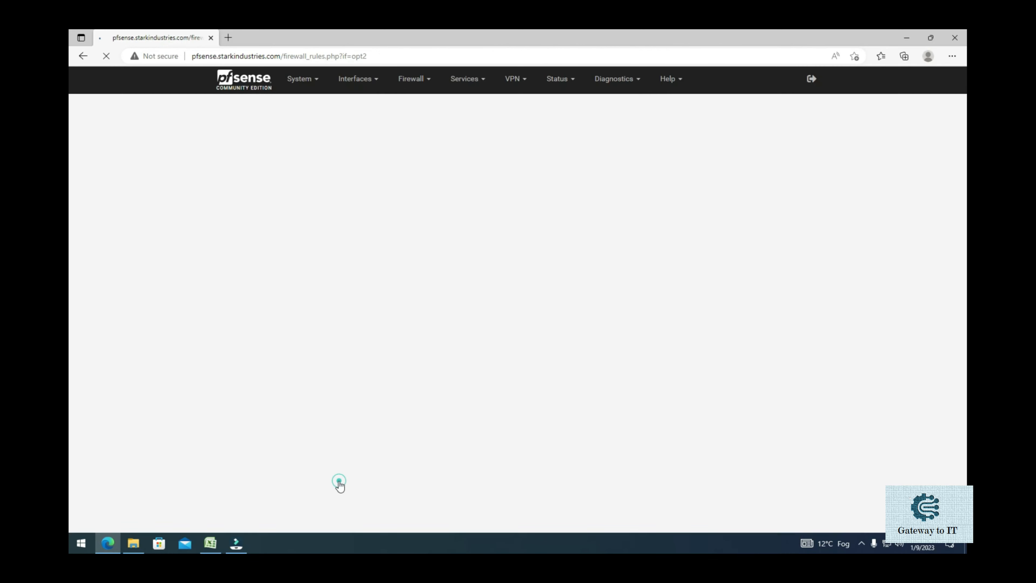
{"action": "left_click", "coordinate": [781, 156]}
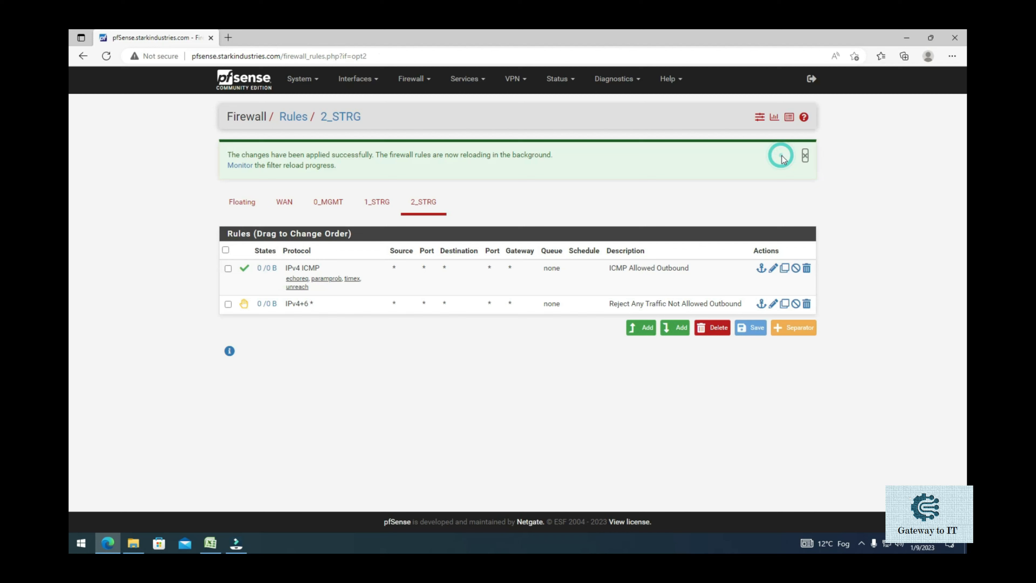
{"action": "left_click", "coordinate": [804, 157]}
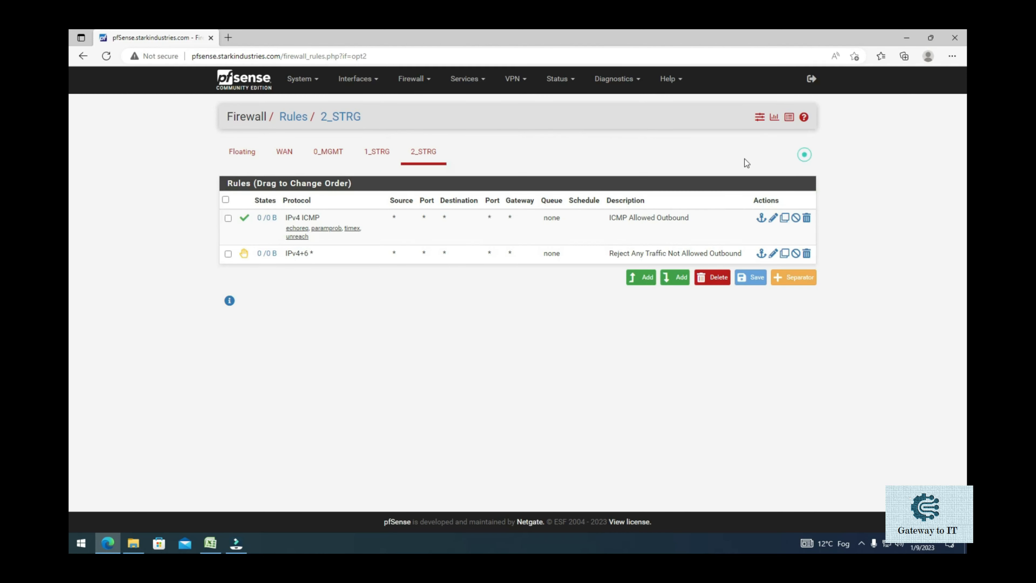
Copy the 1_STRG firewall rule "Standard TCP_UP Ports Outbound For LAN" to the 2_STRG interface, then save and apply it.
{"action": "left_click", "coordinate": [384, 157]}
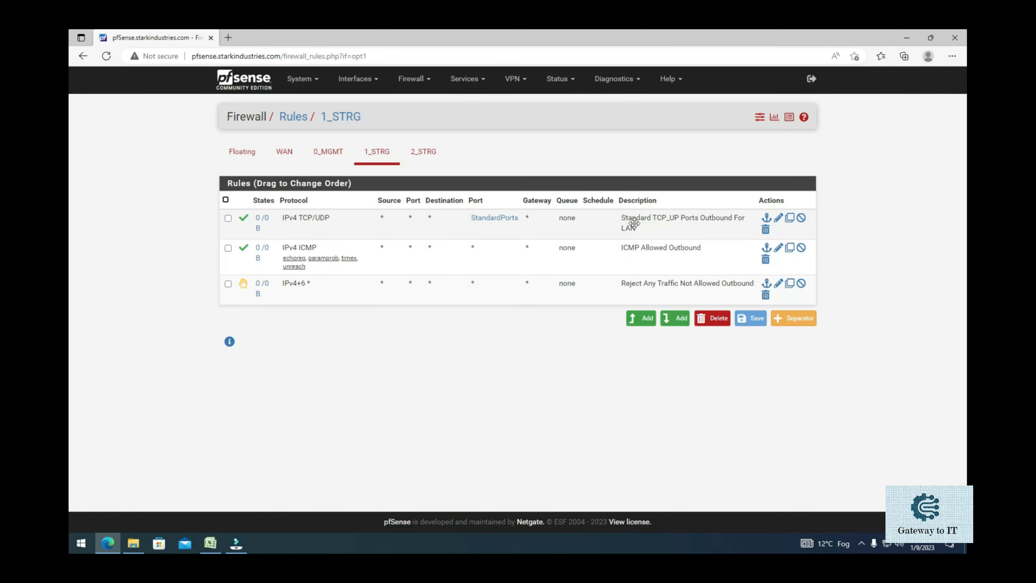
{"action": "left_click", "coordinate": [790, 219]}
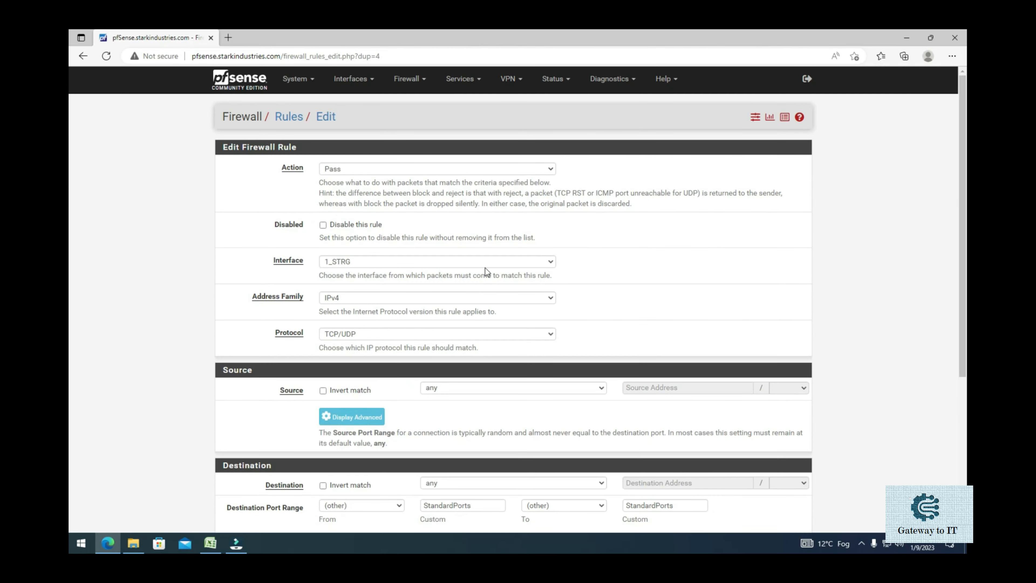
{"action": "left_click", "coordinate": [485, 265]}
{"action": "left_click", "coordinate": [415, 306]}
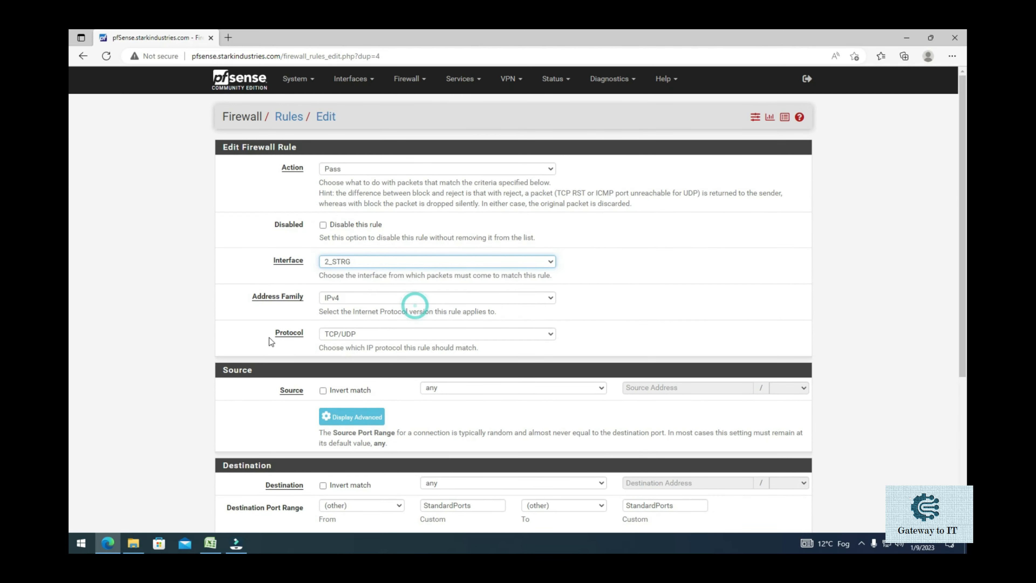
{"action": "scroll", "coordinate": [263, 339], "scroll_direction": "down", "scroll_amount": 5}
{"action": "left_click", "coordinate": [338, 476]}
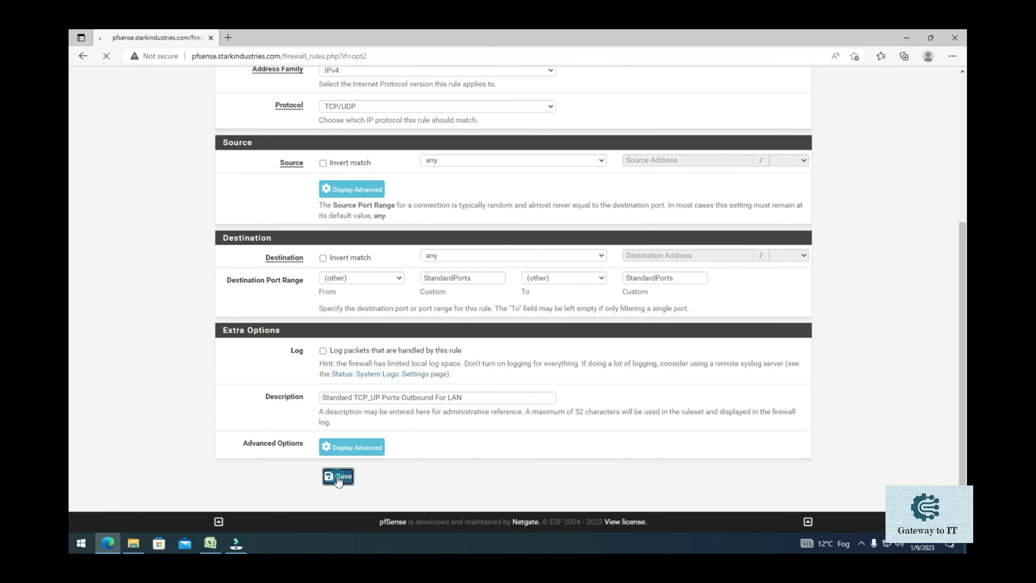
{"action": "left_click", "coordinate": [801, 158]}
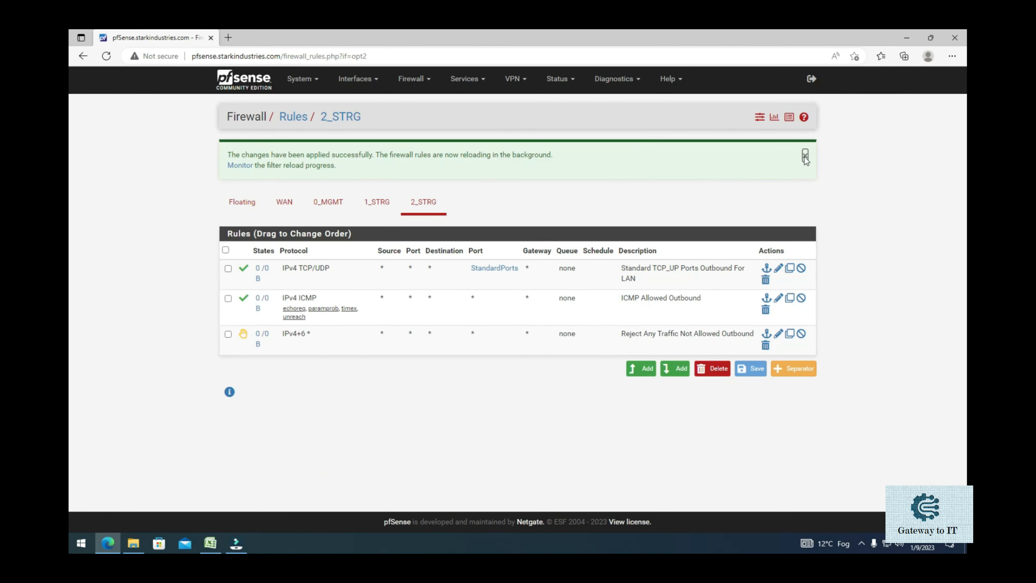
{"action": "left_click", "coordinate": [804, 157]}
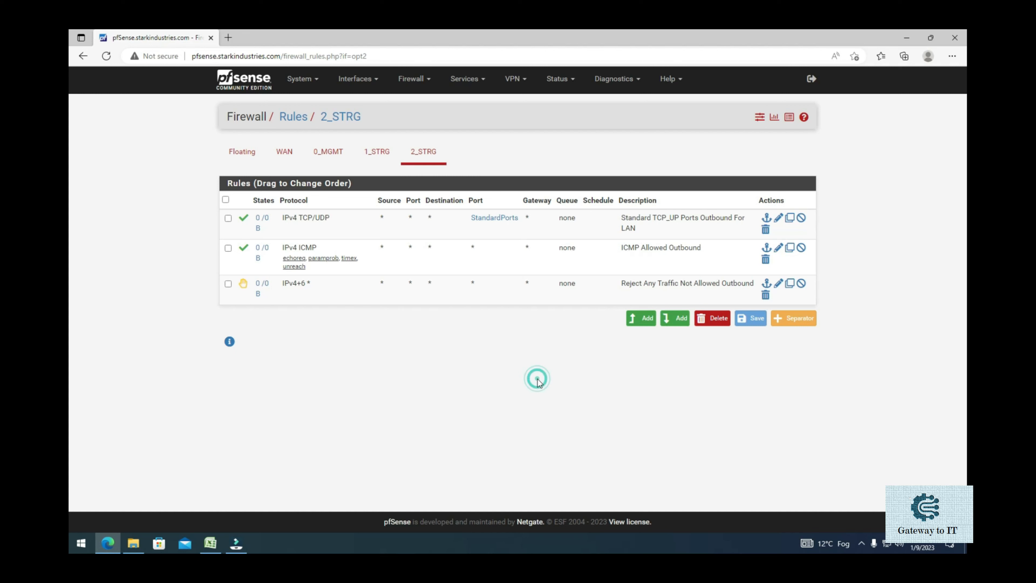
Open a Windows Command Prompt, change to the root of drive C, and clear the screen.
{"action": "key", "text": "super+r"}
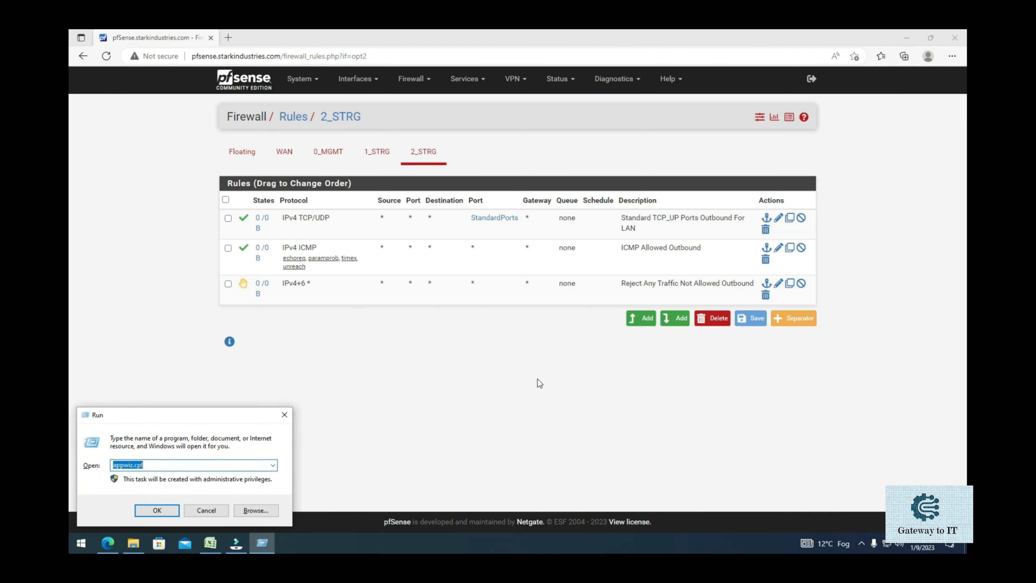
{"action": "type", "text": "cmd"}
{"action": "key", "text": "Return"}
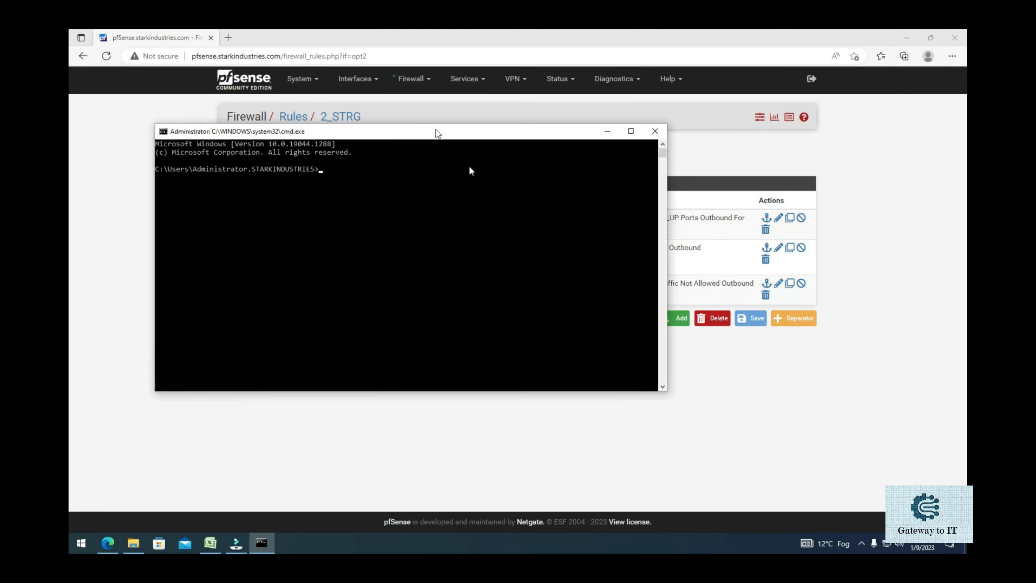
{"action": "type", "text": "cd"}
{"action": "type", "text": " \\"}
{"action": "key", "text": "Return"}
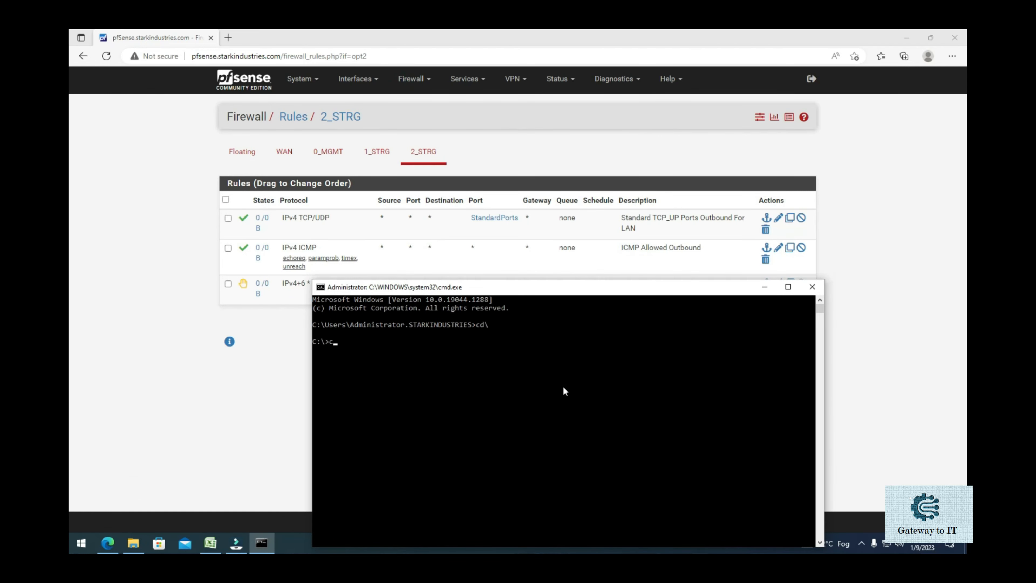
{"action": "type", "text": "cls"}
{"action": "key", "text": "Return"}
Ping the 1_STRG interface address 10.1.1.254 from the command line.
{"action": "type", "text": "pin"}
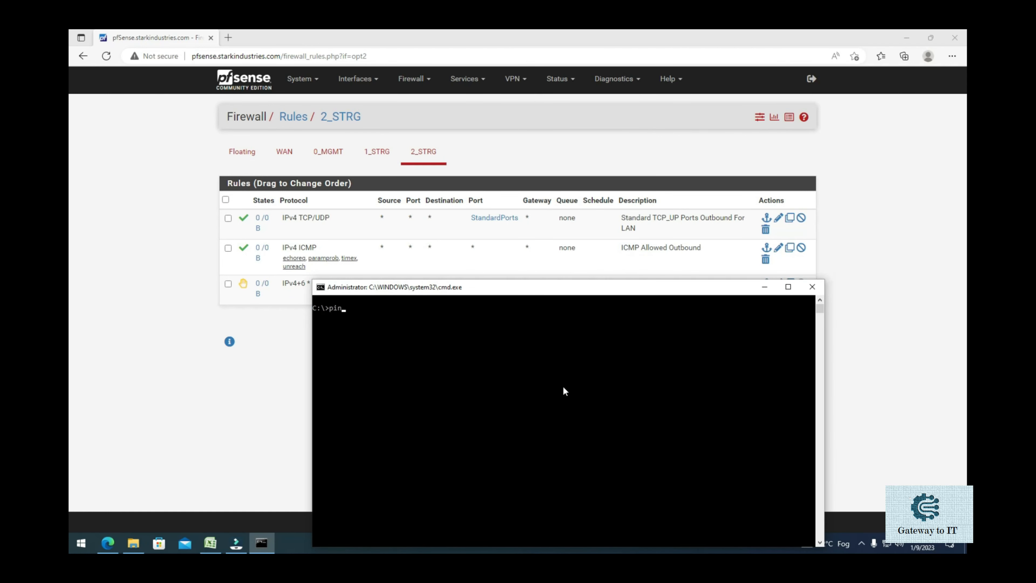
{"action": "type", "text": "g 10.1.1.254"}
{"action": "key", "text": "Return"}
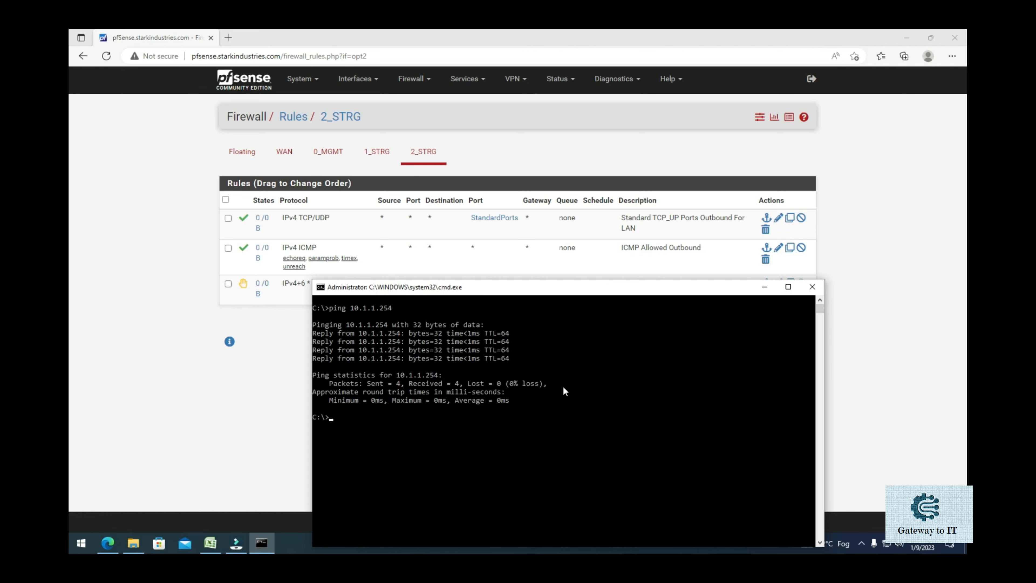
Reuse the previous ping command with the address changed to 10.2.2.254 to test the 2_STRG interface.
{"action": "key", "text": "Up"}
{"action": "key", "text": "Left"}
{"action": "key", "text": "Left"}
{"action": "key", "text": "BackSpace"}
{"action": "type", "text": "2"}
{"action": "key", "text": "Right"}
{"action": "key", "text": "Right"}
{"action": "key", "text": "BackSpace"}
{"action": "type", "text": "2"}
{"action": "key", "text": "Return"}
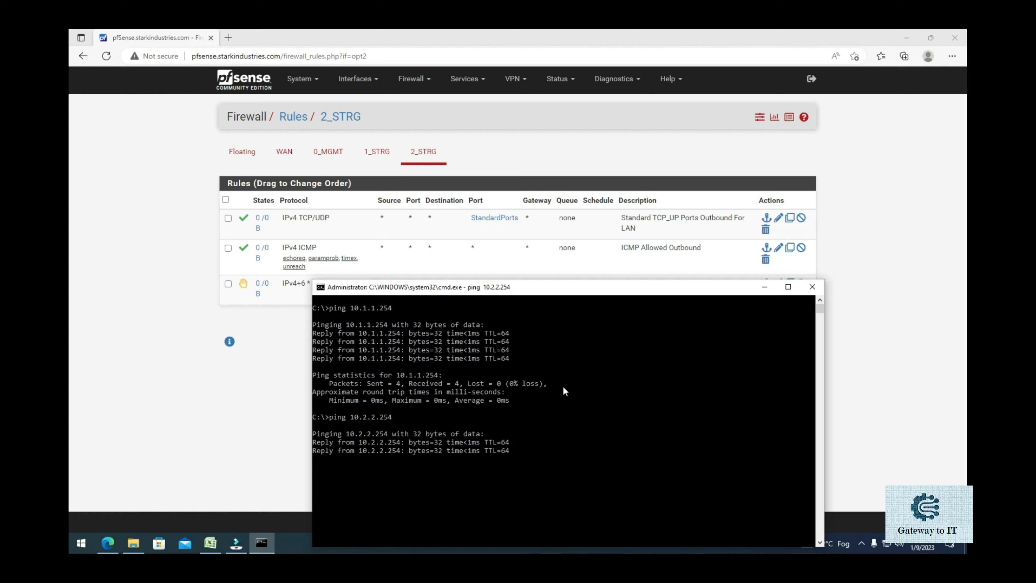